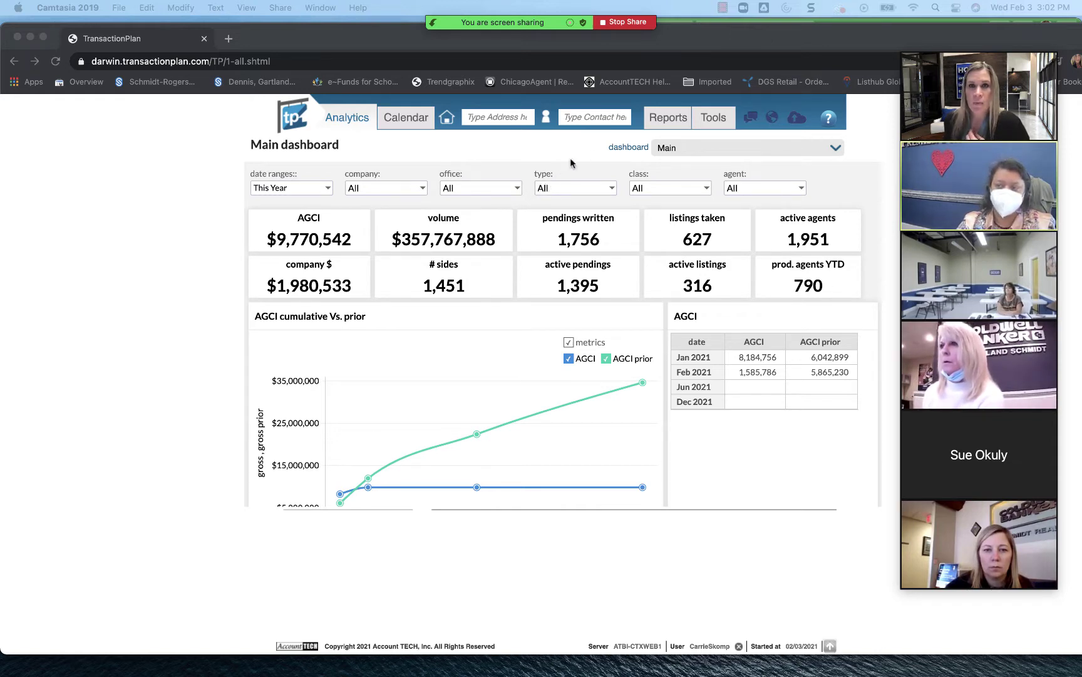
Step: Open the Agent Invoice Statement report settings from TransactionPlan's Accounting reports
left_click(674, 124)
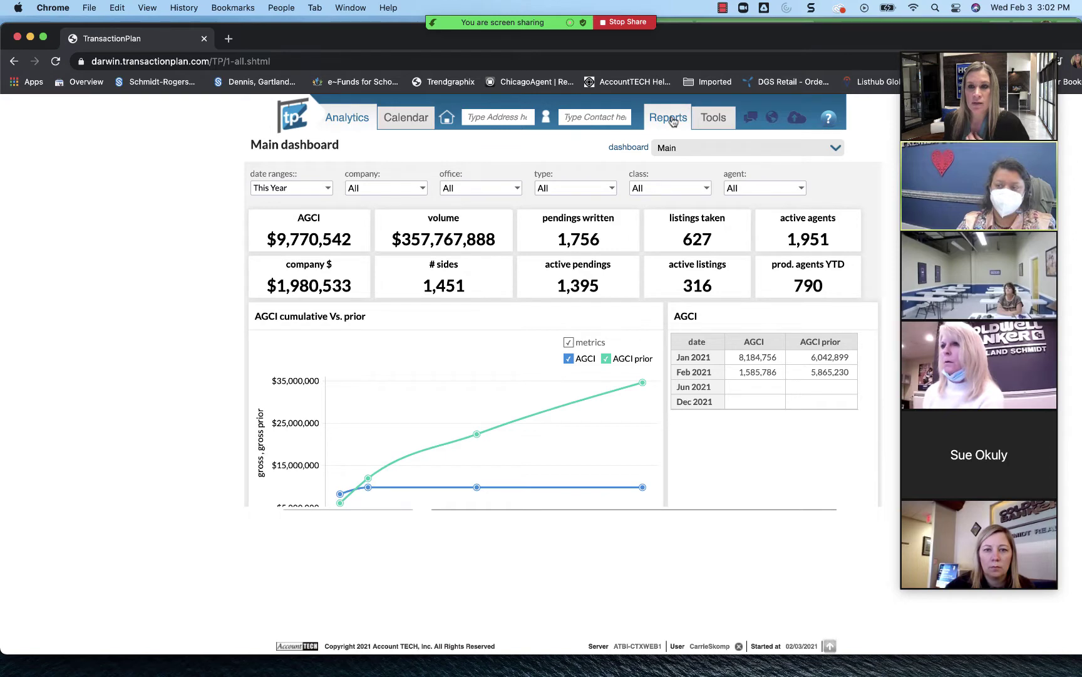
left_click(672, 121)
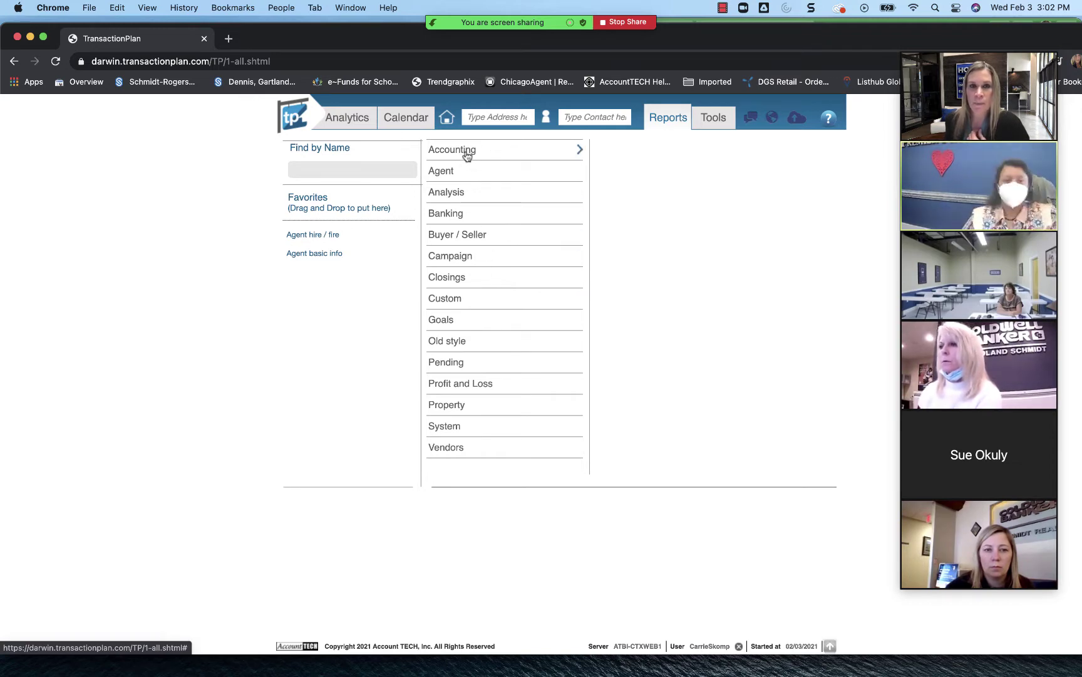
left_click(466, 154)
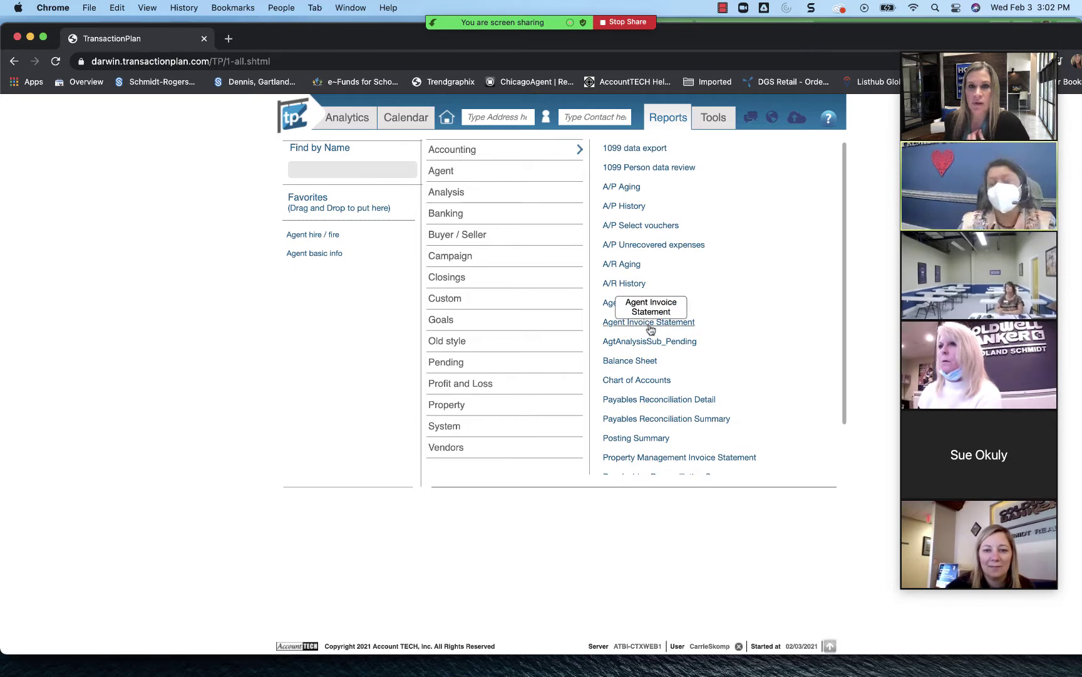
left_click(674, 323)
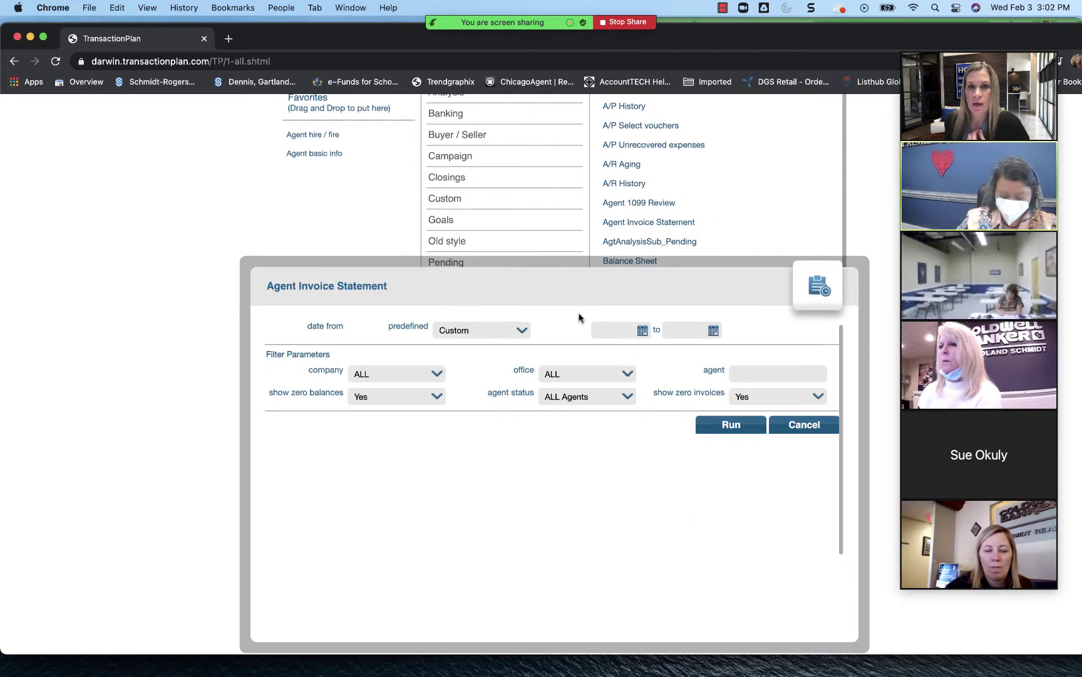
Step: Set the predefined date range to LastYear (01/01/2020 to 12/31/2020)
left_click(516, 333)
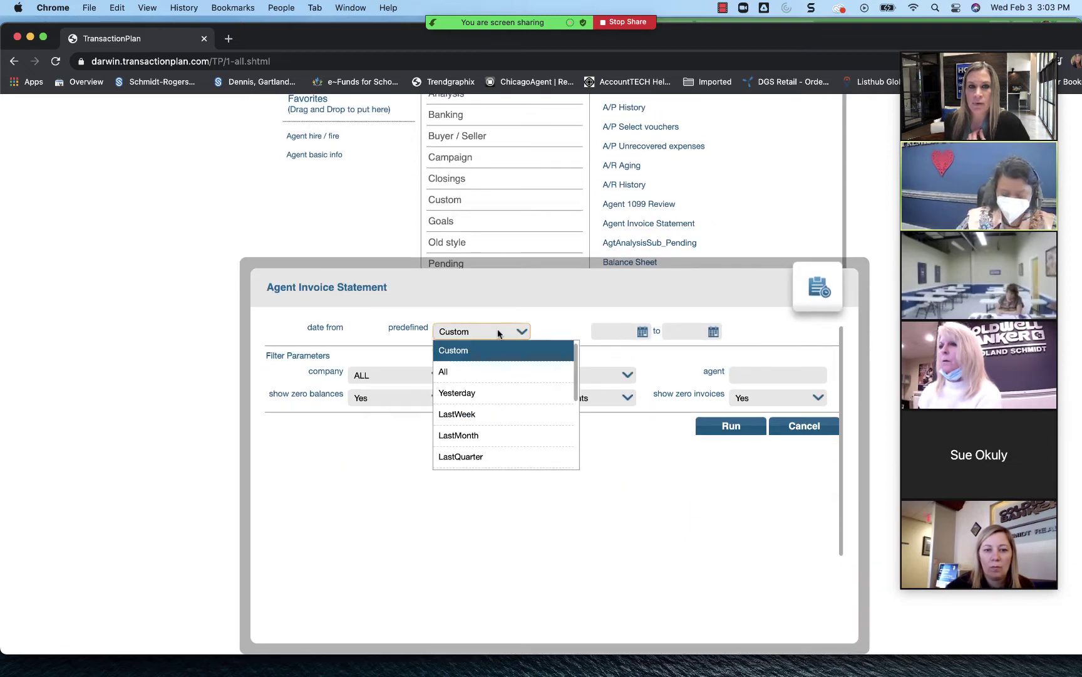
scroll(504, 435, "down", 2)
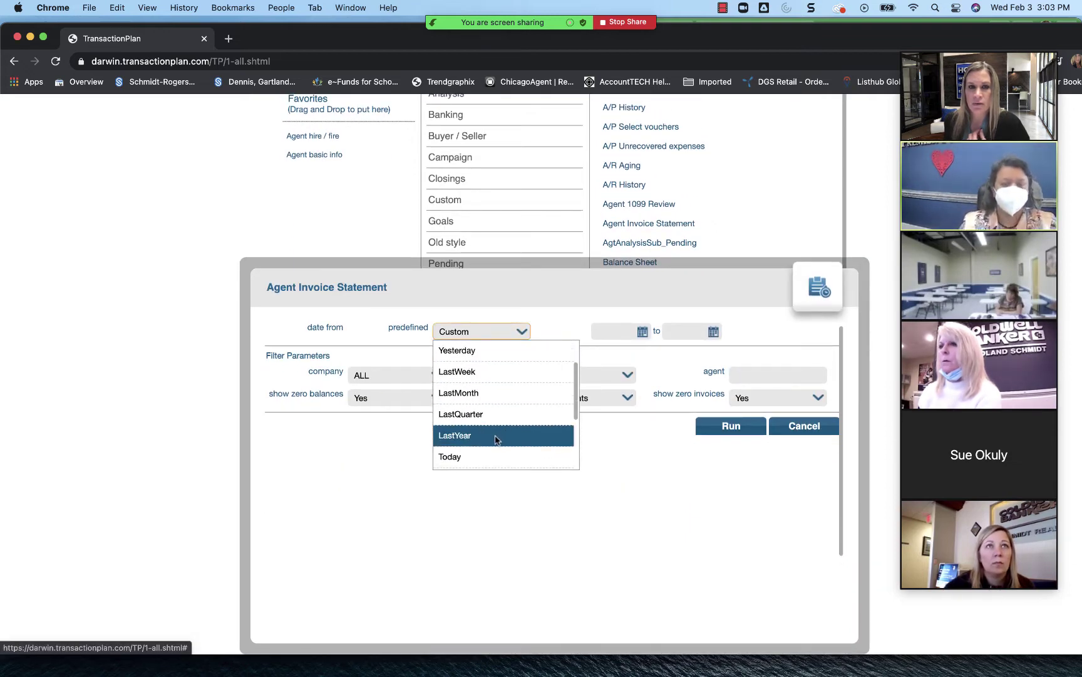
left_click(495, 437)
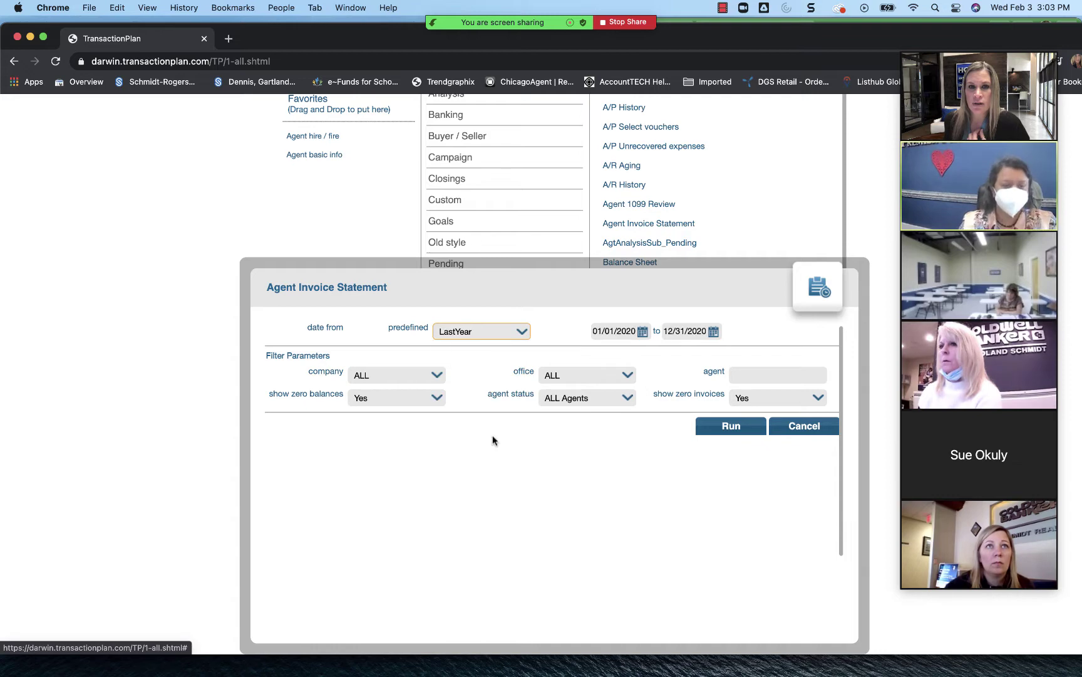
left_click(607, 376)
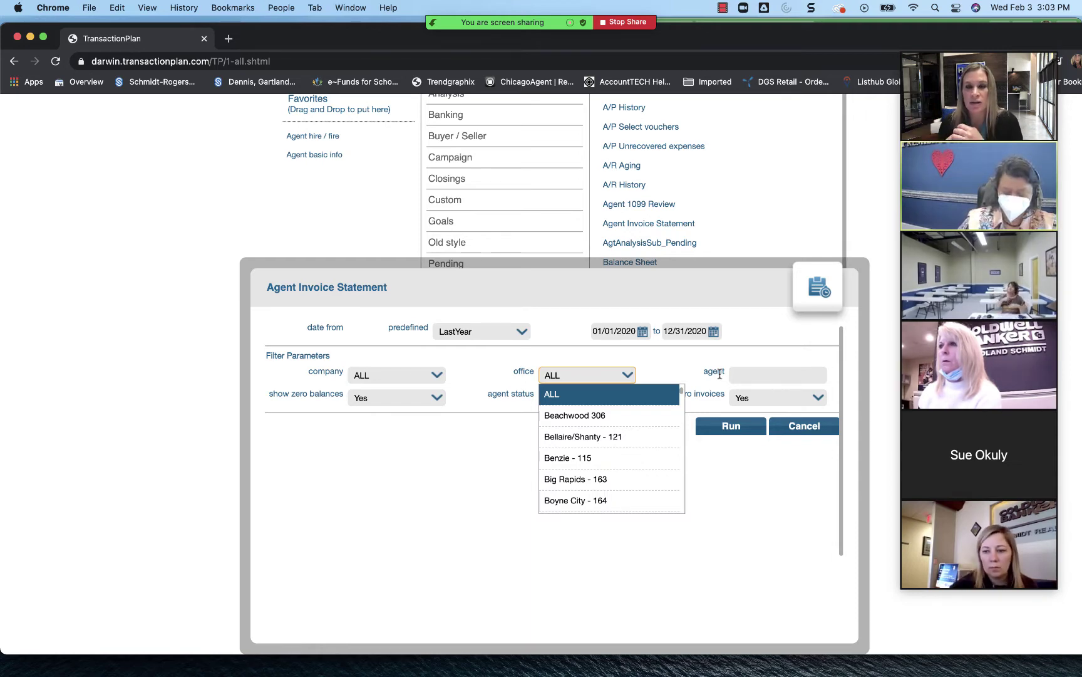
Step: Filter the report to the one intended agent, replacing a wrongly picked suggestion
left_click(781, 375)
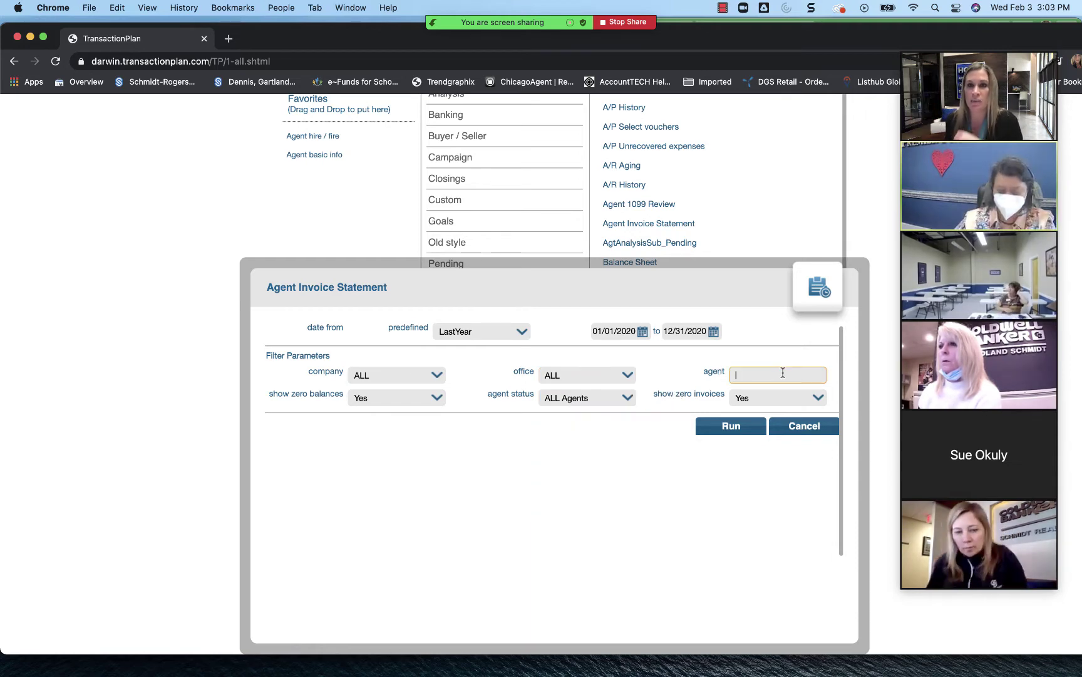
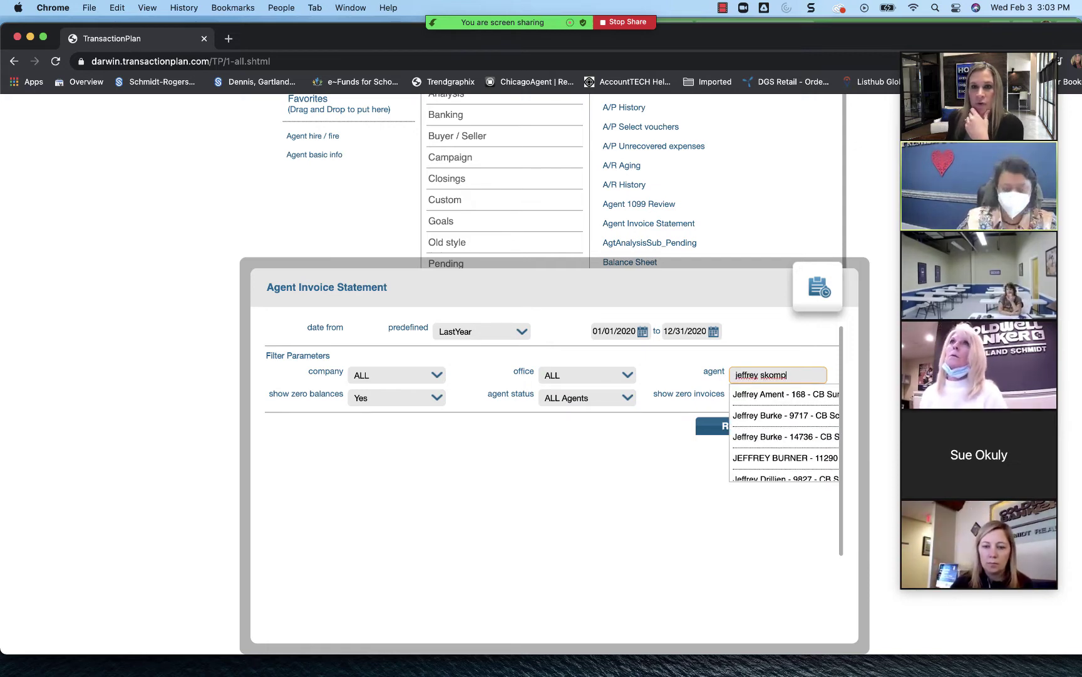
left_click(780, 394)
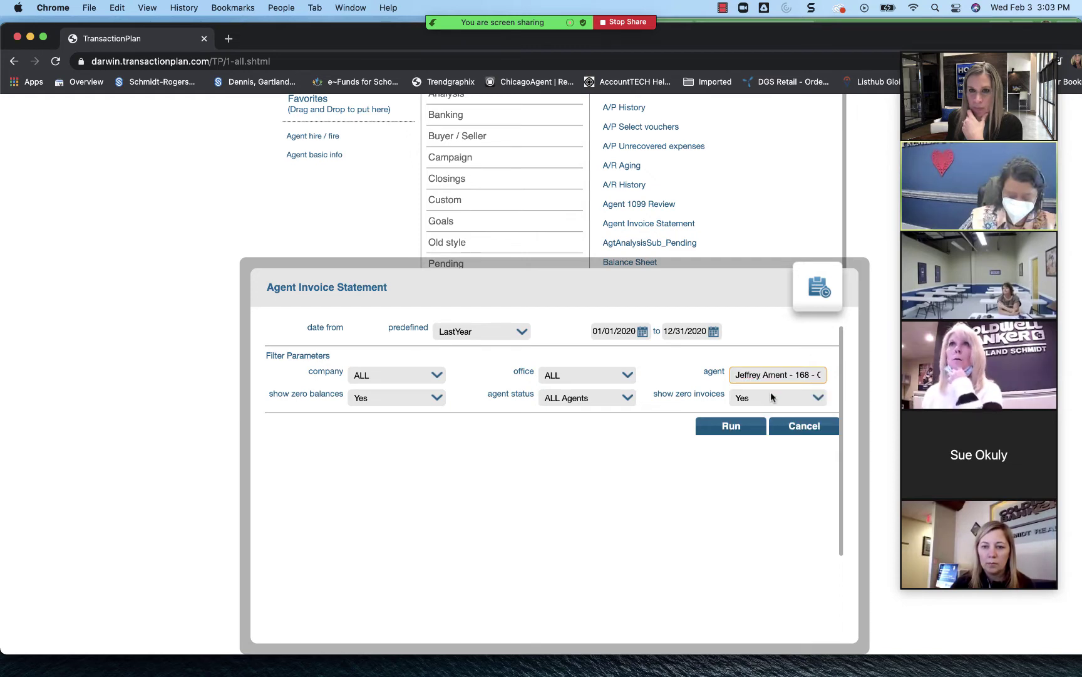
double_click(777, 376)
triple_click(776, 376)
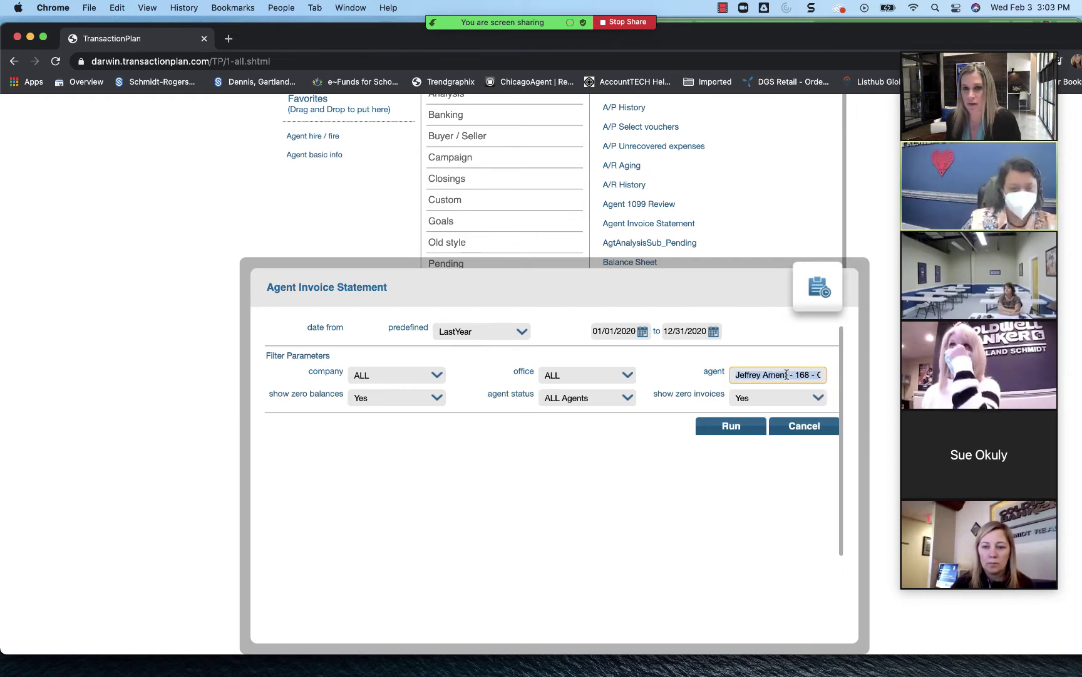
key("BackSpace")
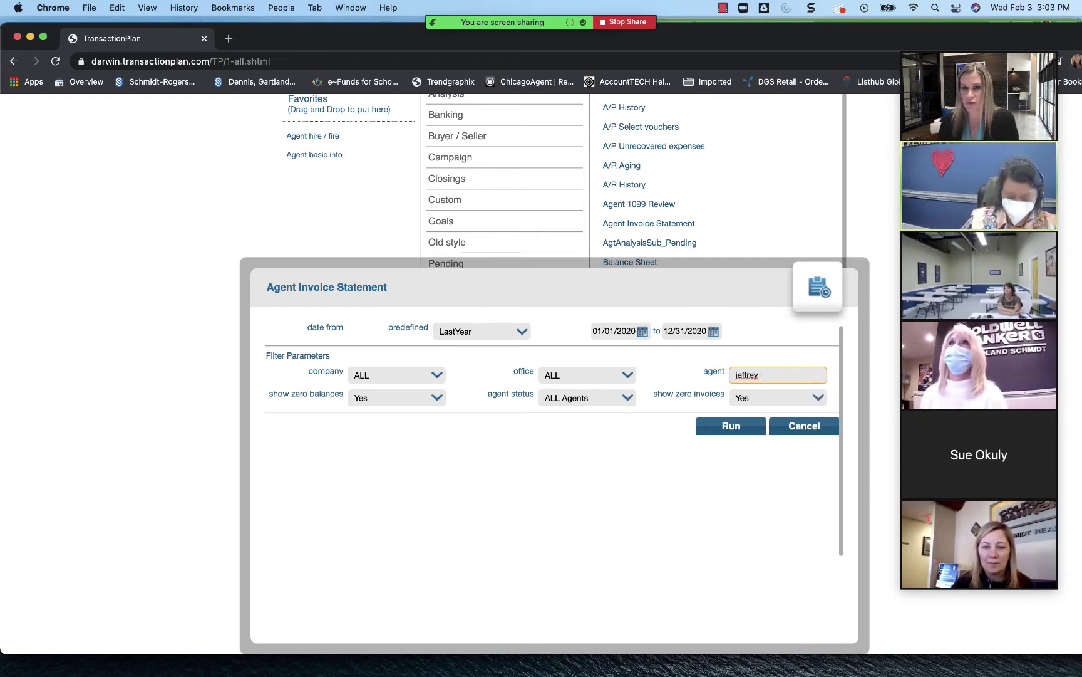
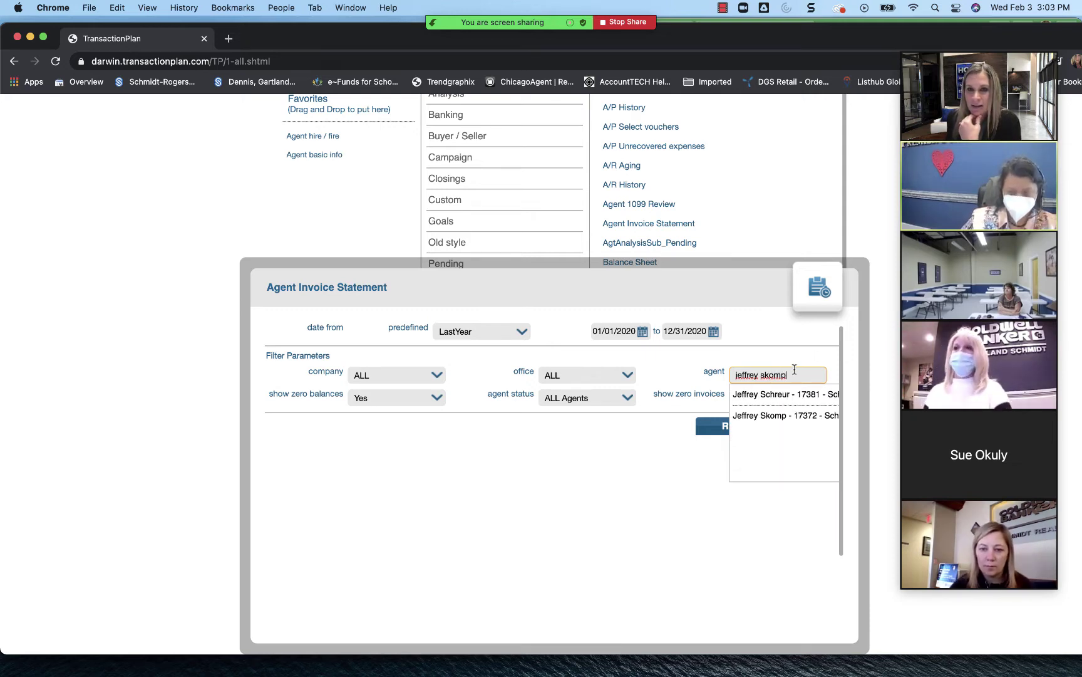
left_click(770, 418)
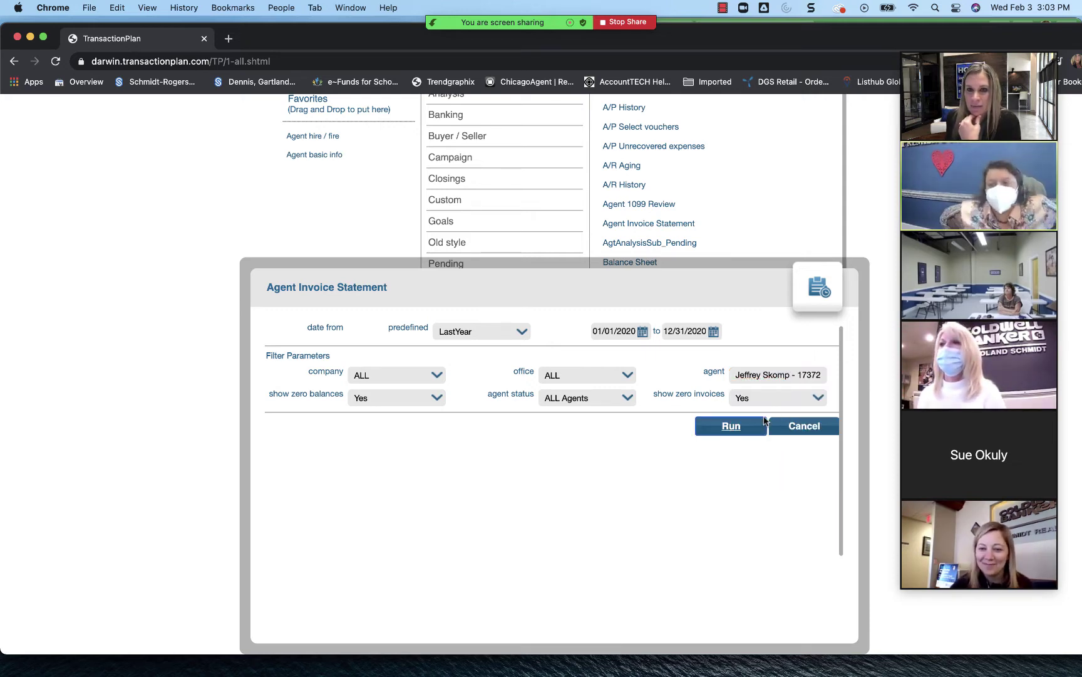
Step: Run the agent's 2020 invoice statement, return to the reports list, and switch to the job aid PDF
left_click(763, 426)
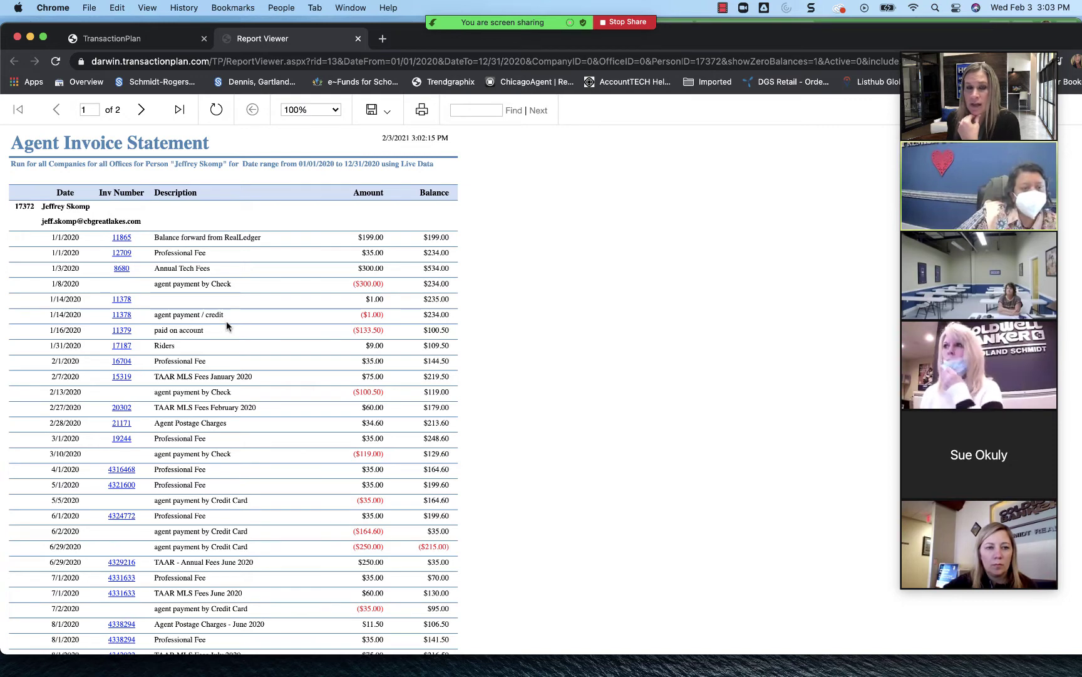
left_click(144, 34)
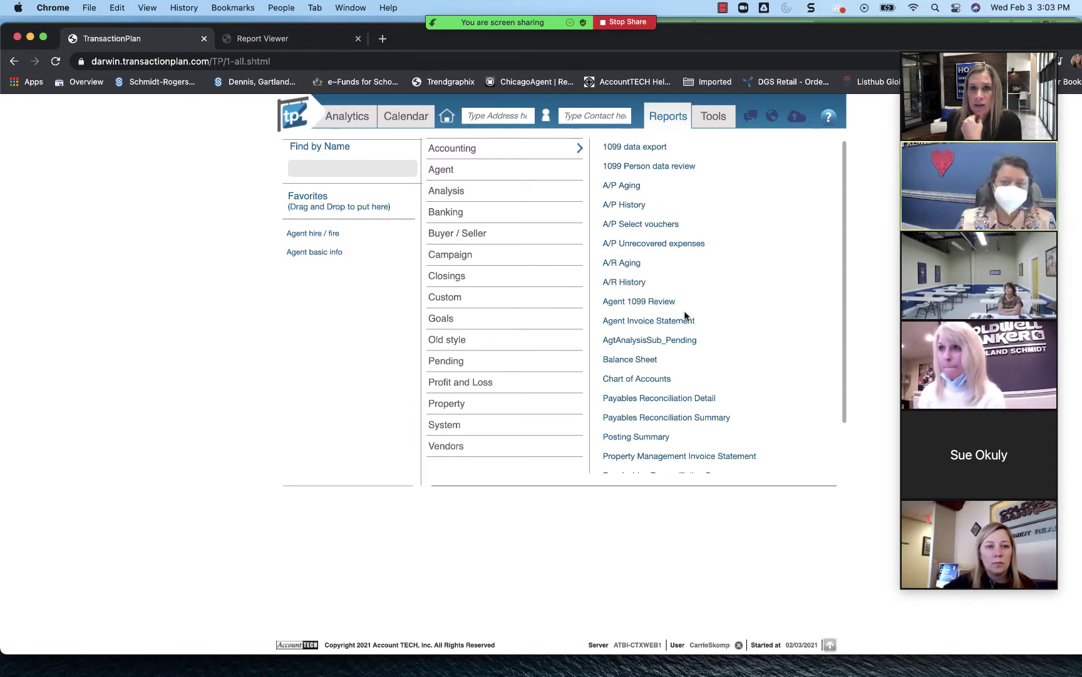
scroll(685, 323, "down", 3)
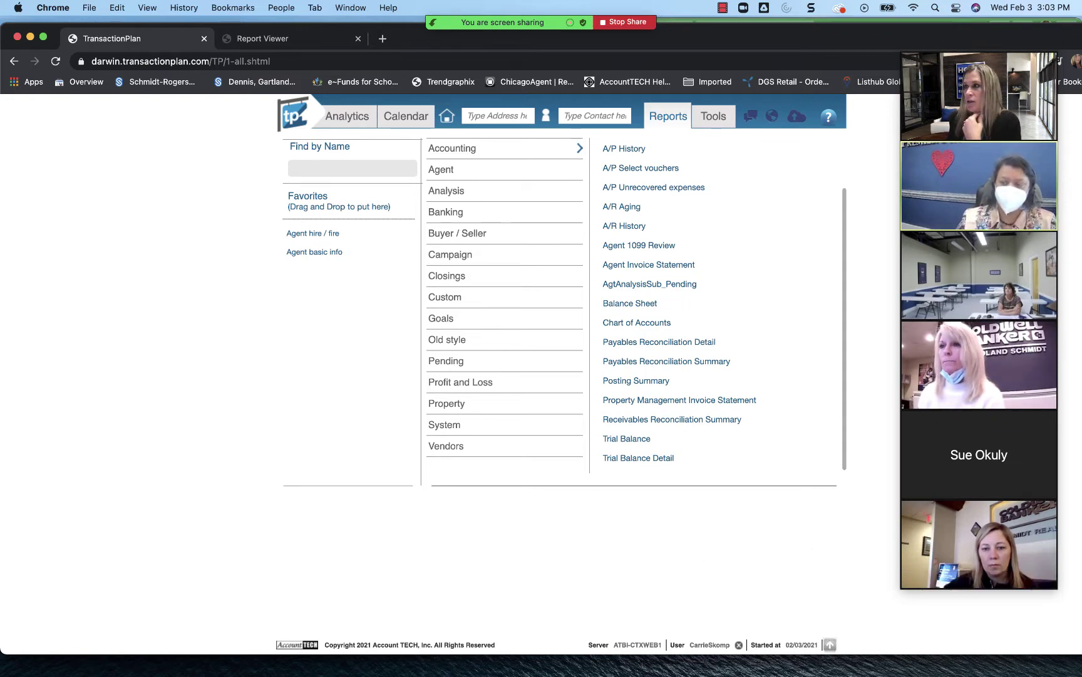
key("super+Tab")
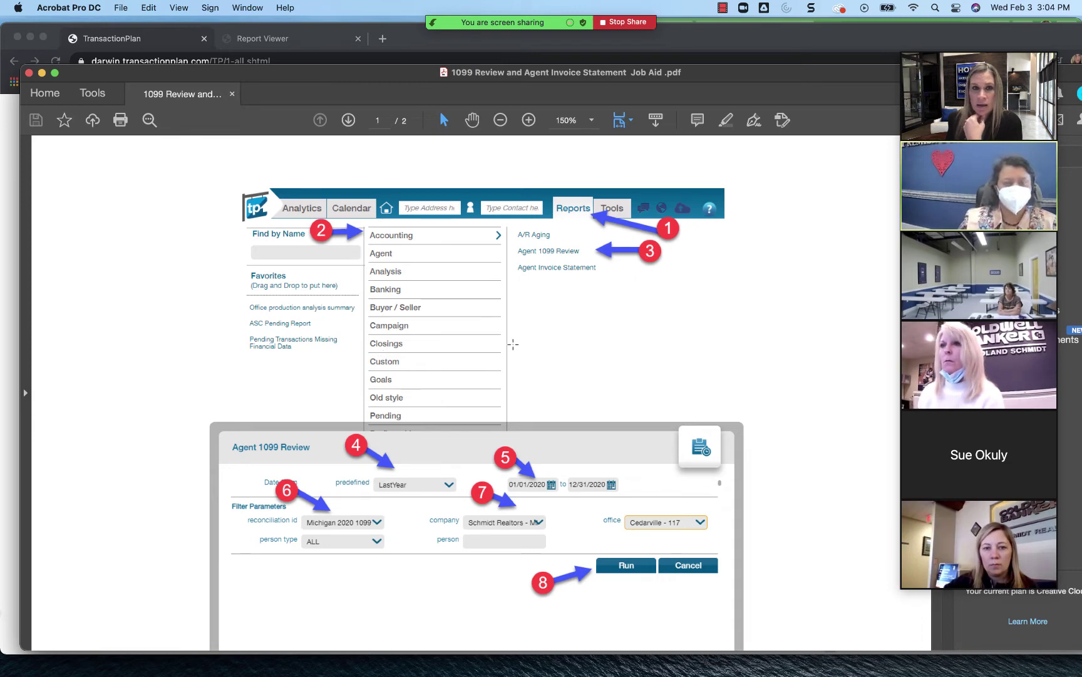
Step: Scroll the job aid to page 2 and back, then return to the TransactionPlan window
scroll(513, 345, "down", 15)
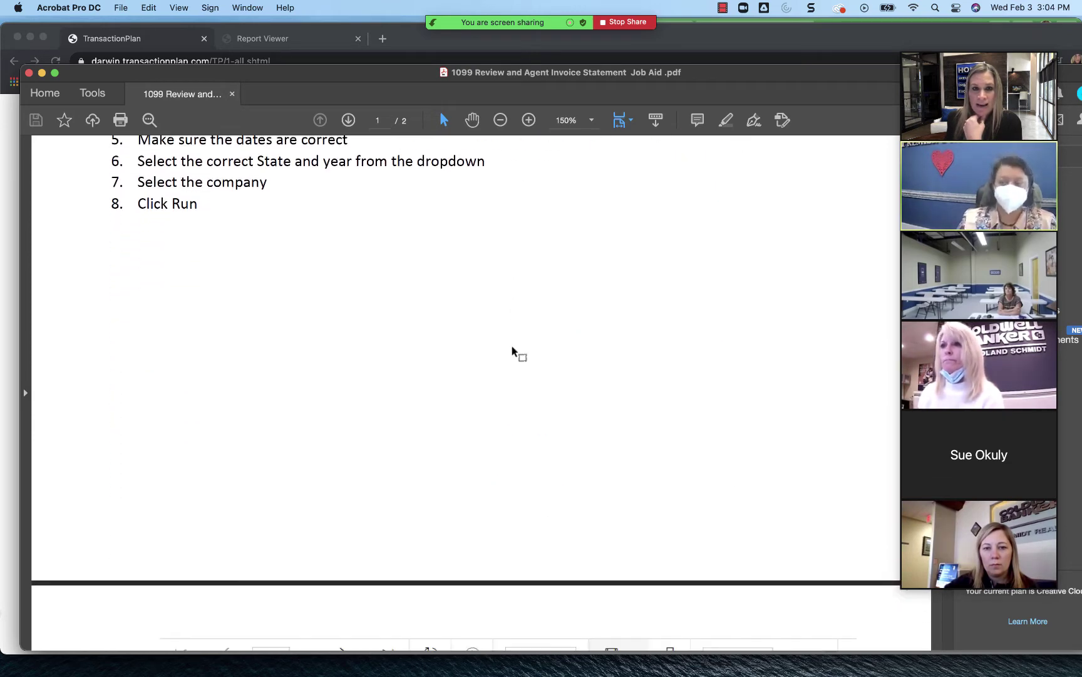
scroll(512, 345, "down", 2)
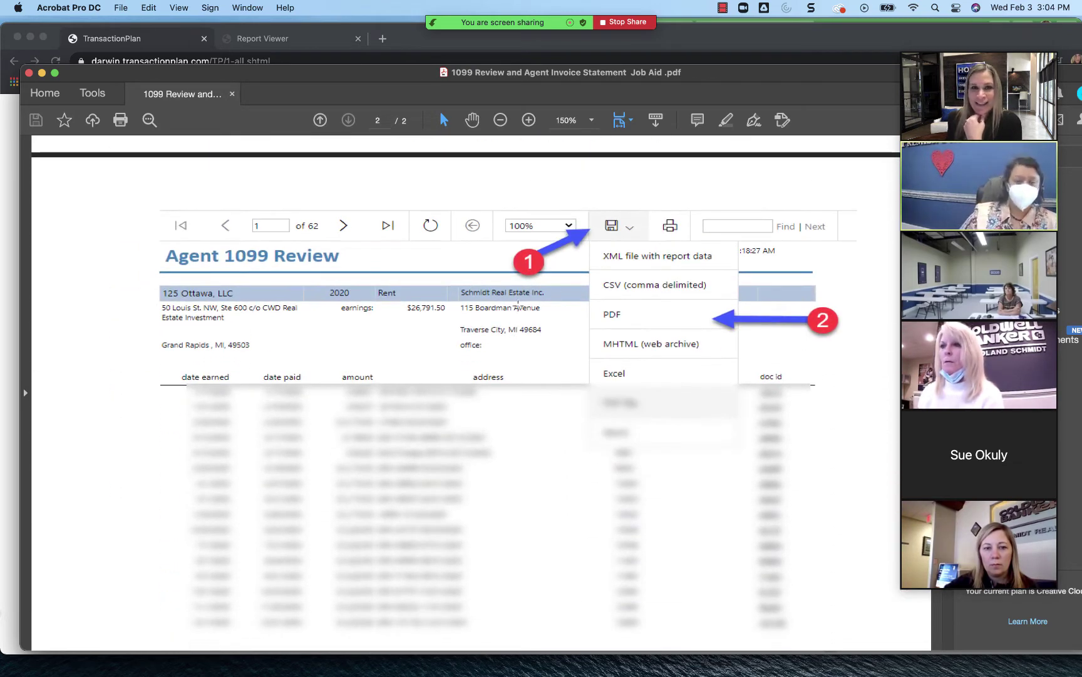
scroll(547, 325, "down", 5)
scroll(548, 325, "down", 7)
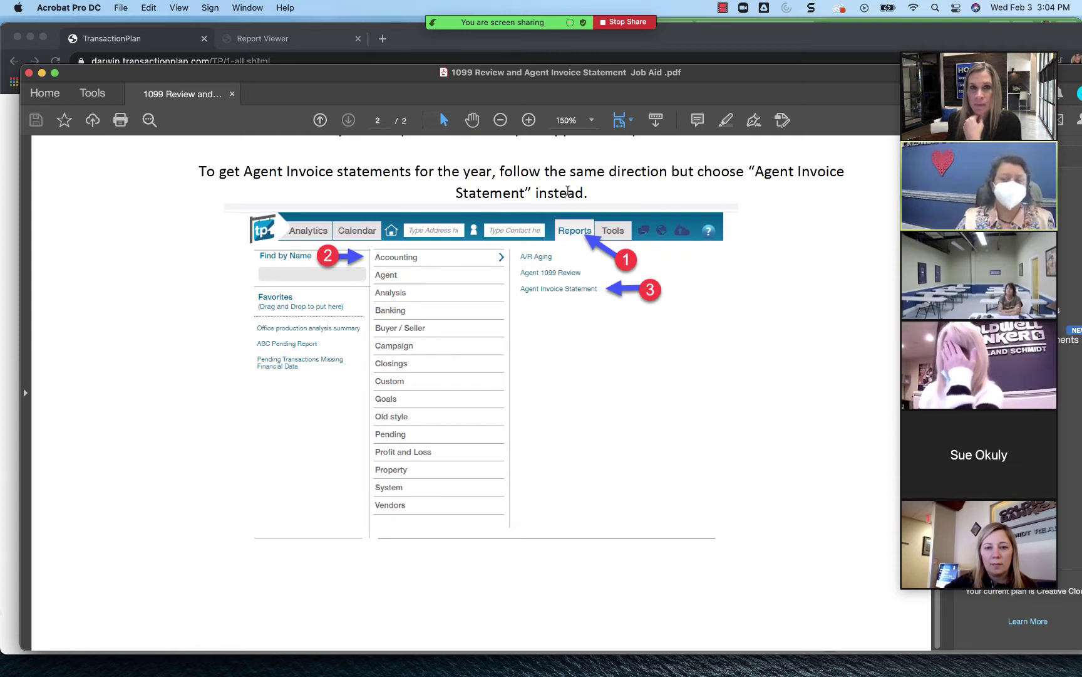
scroll(548, 212, "up", 7)
scroll(548, 212, "up", 15)
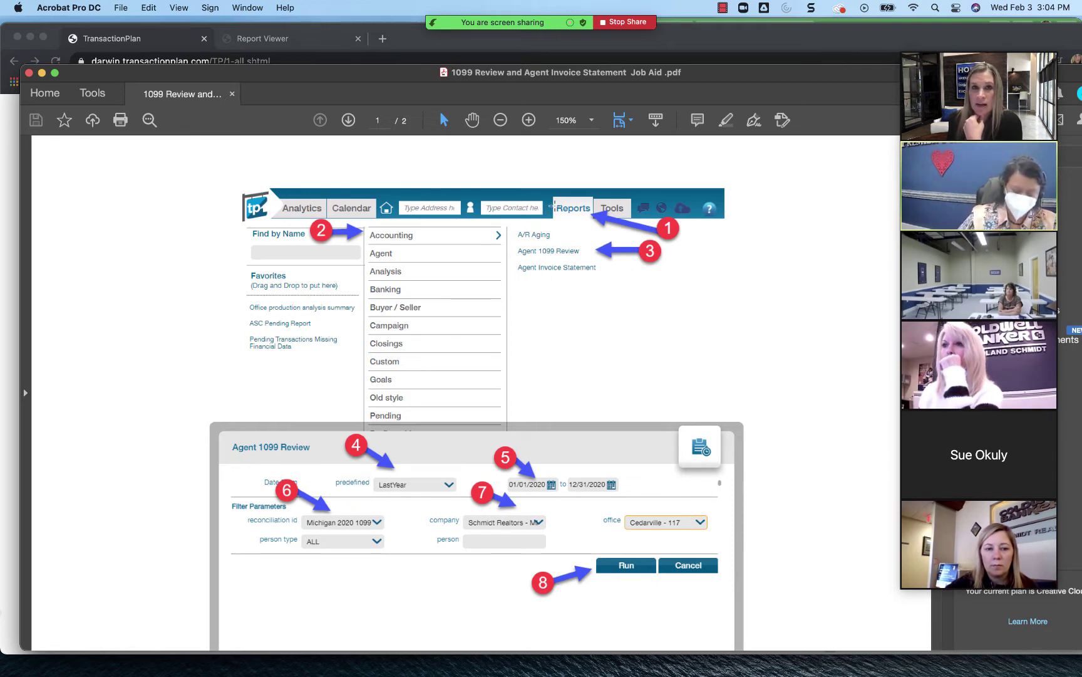
scroll(554, 205, "down", 1)
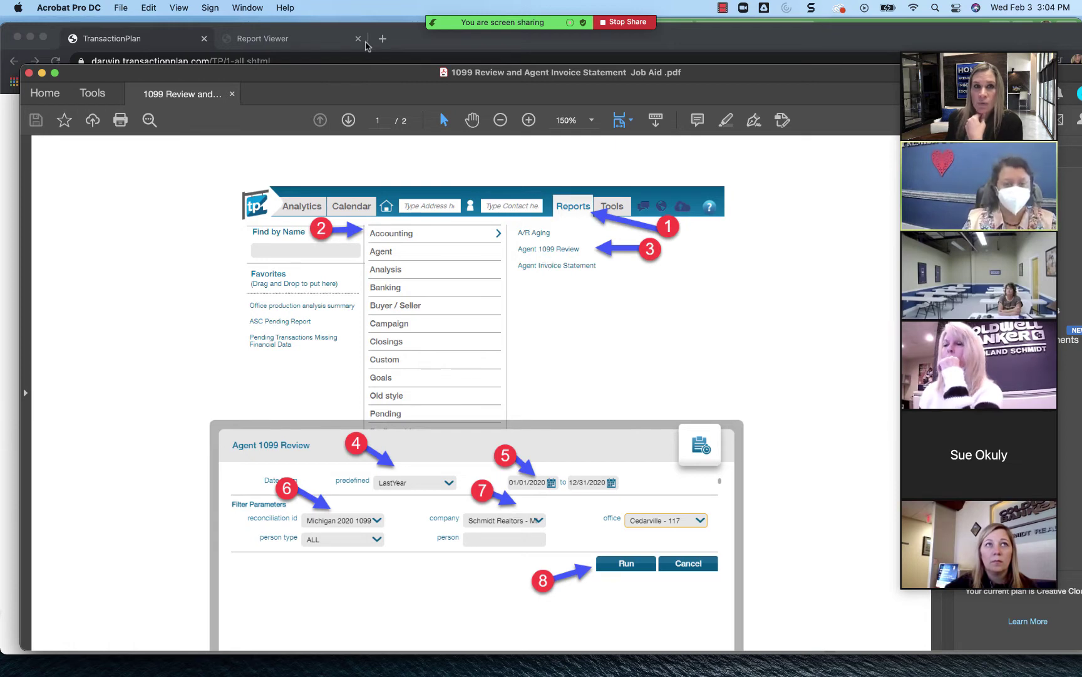
left_click(406, 39)
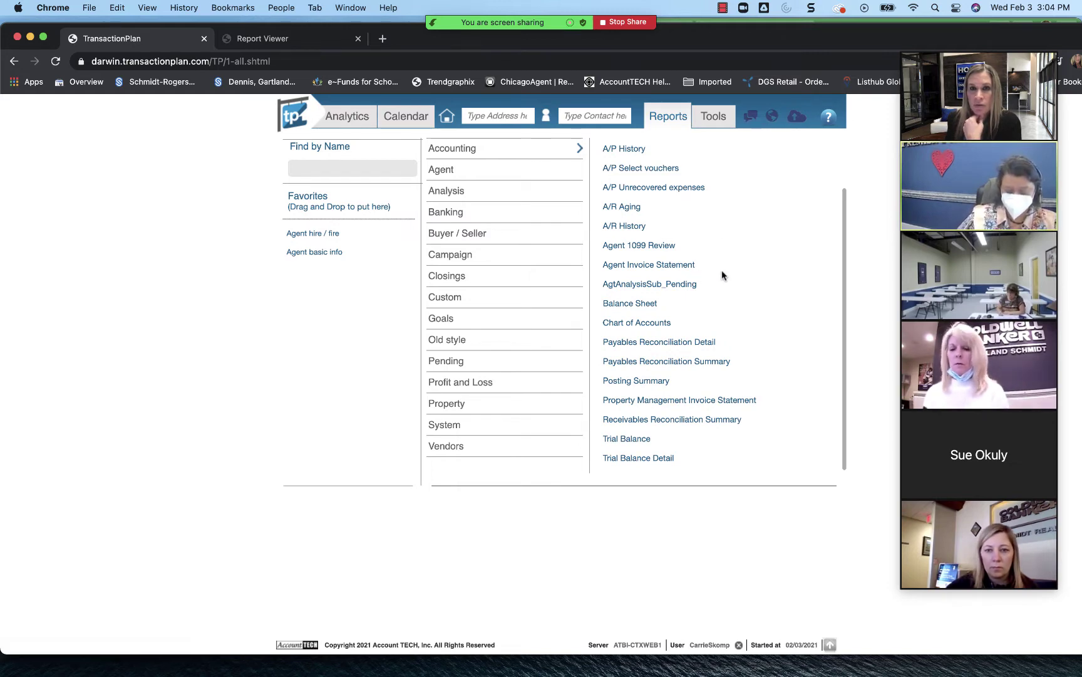
Step: In Agent 1099 Review, set the LastYear range and the Michigan 2020 1099 reconciliation id
left_click(654, 245)
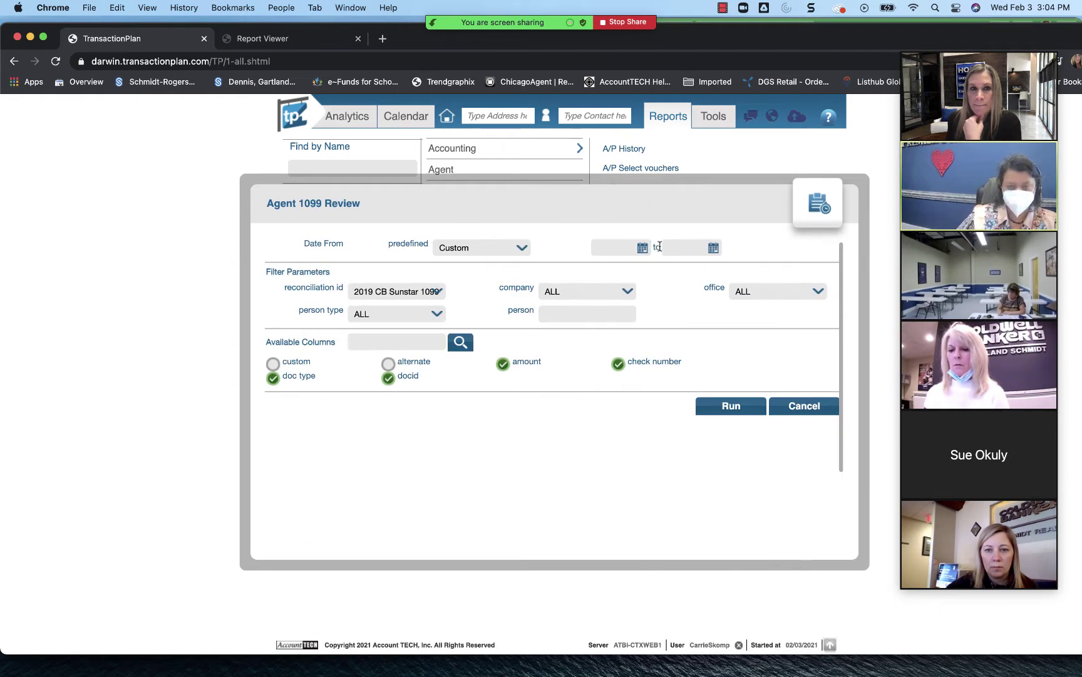
left_click(438, 293)
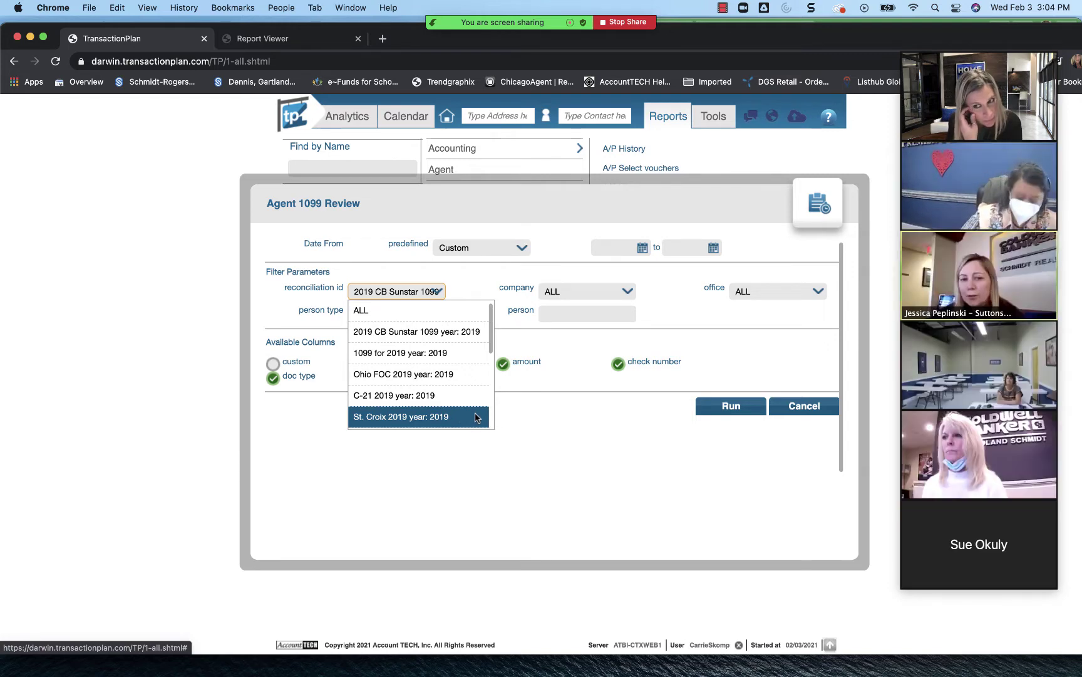
left_click(520, 248)
left_click(520, 248)
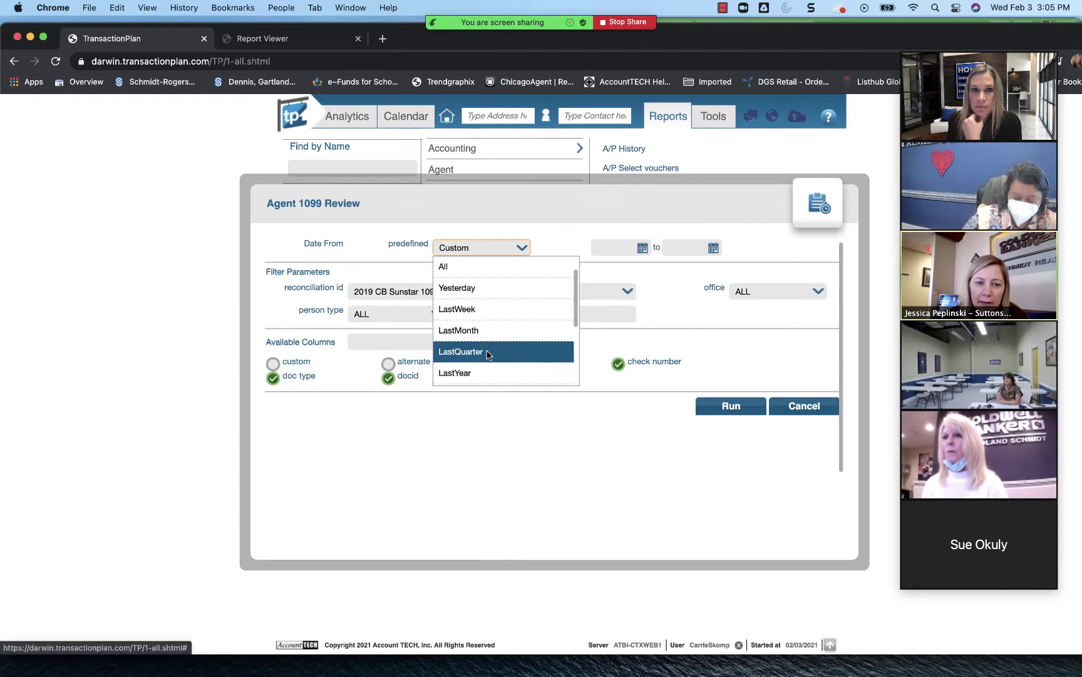
scroll(488, 355, "down", 2)
left_click(477, 340)
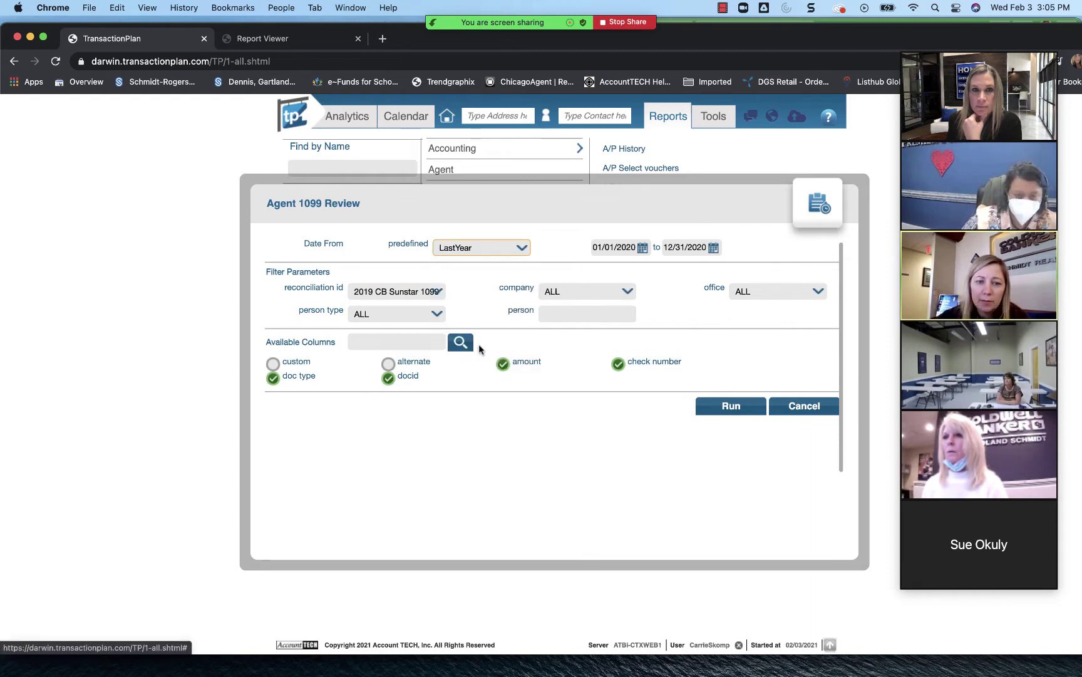
left_click(436, 293)
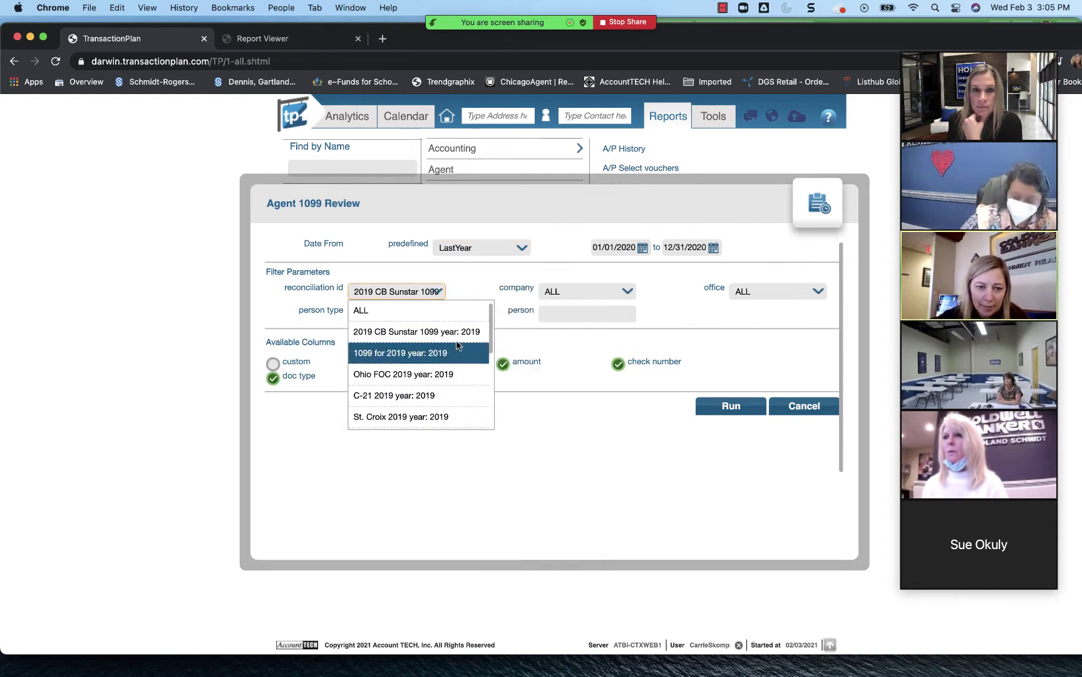
scroll(457, 354, "down", 5)
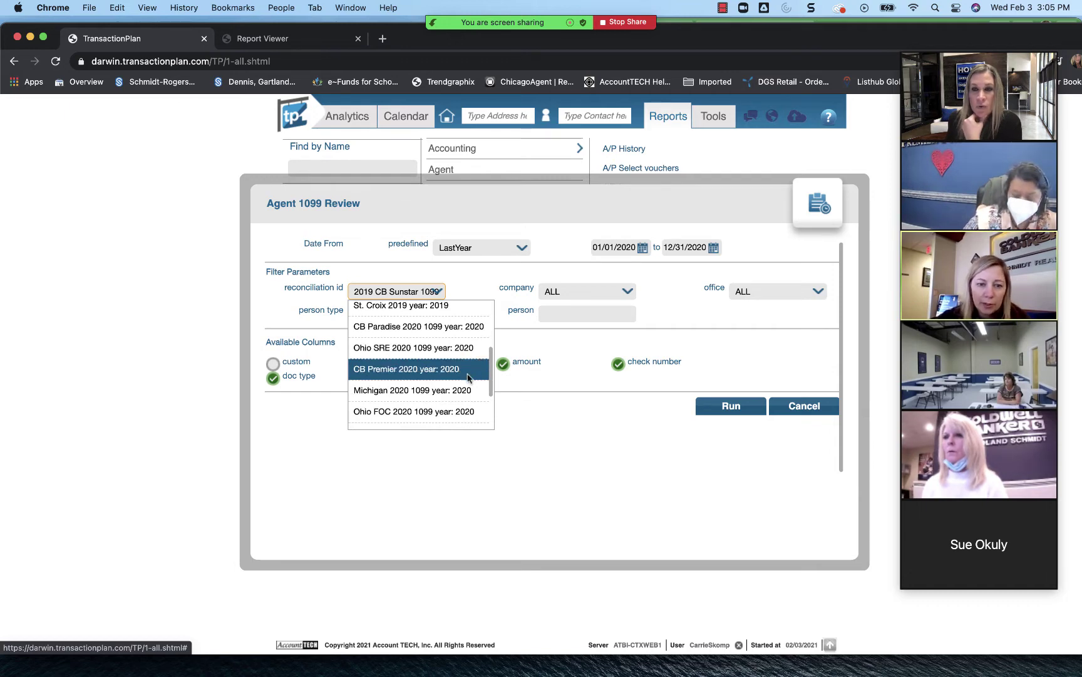
scroll(470, 378, "down", 1)
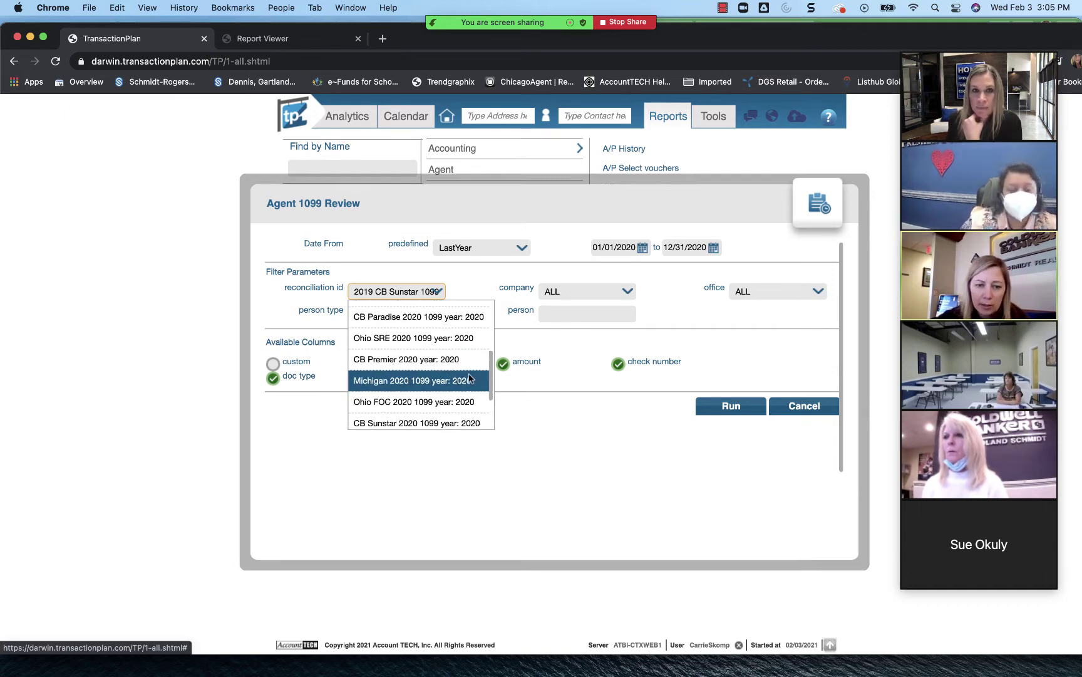
left_click(393, 383)
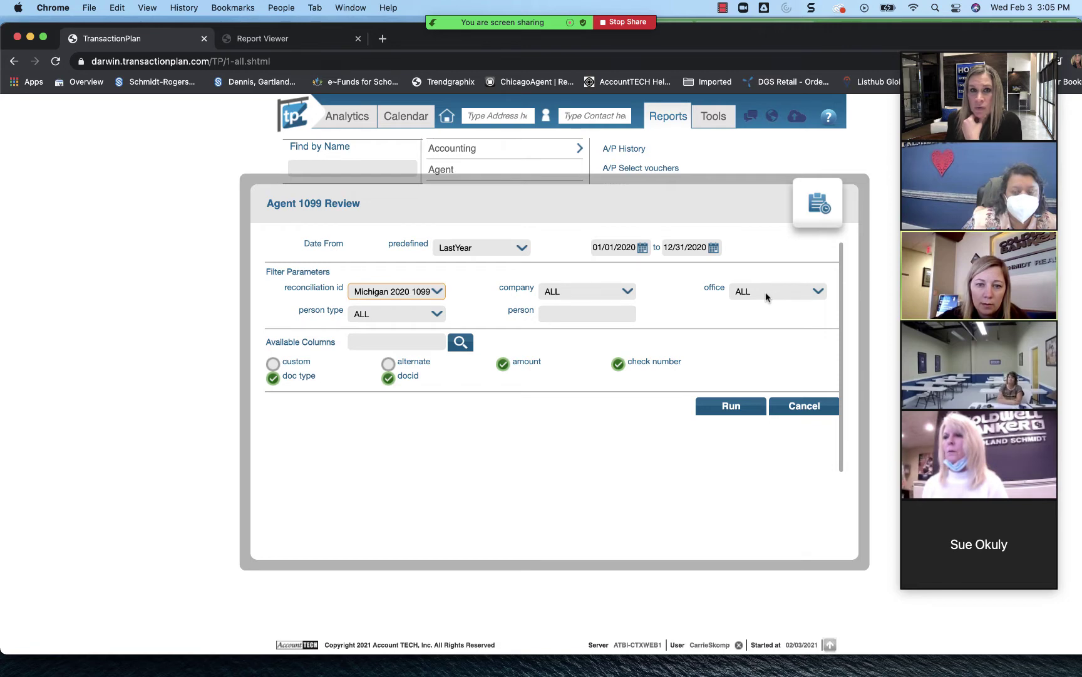
Step: Filter the person to the agent from the suggestions and run the 1099 Review
left_click(549, 313)
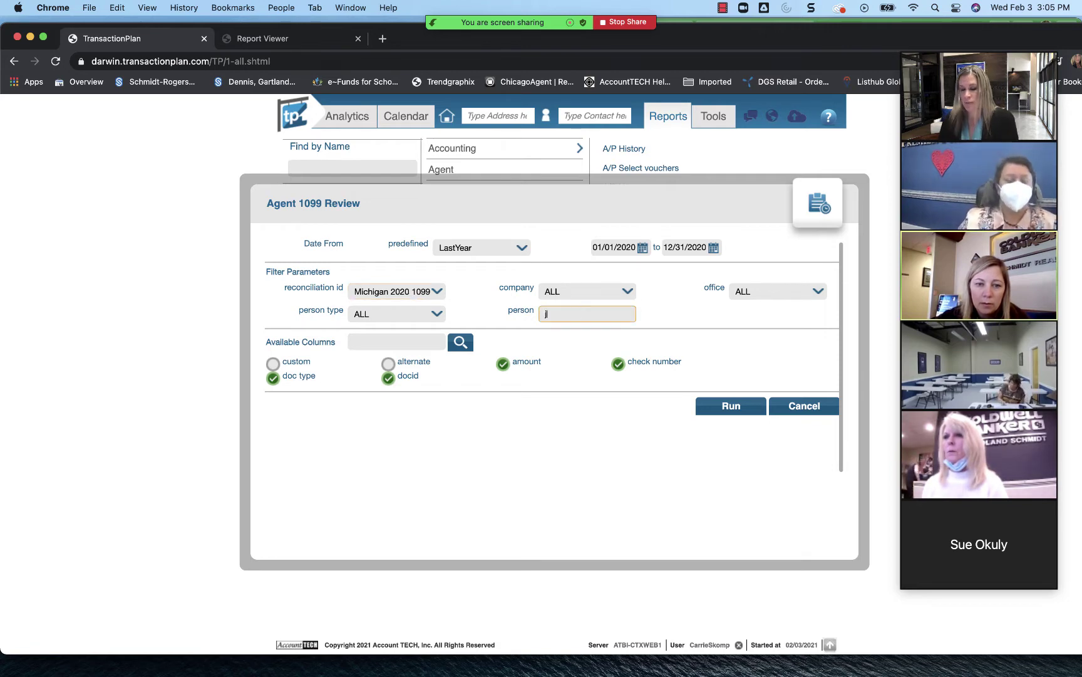
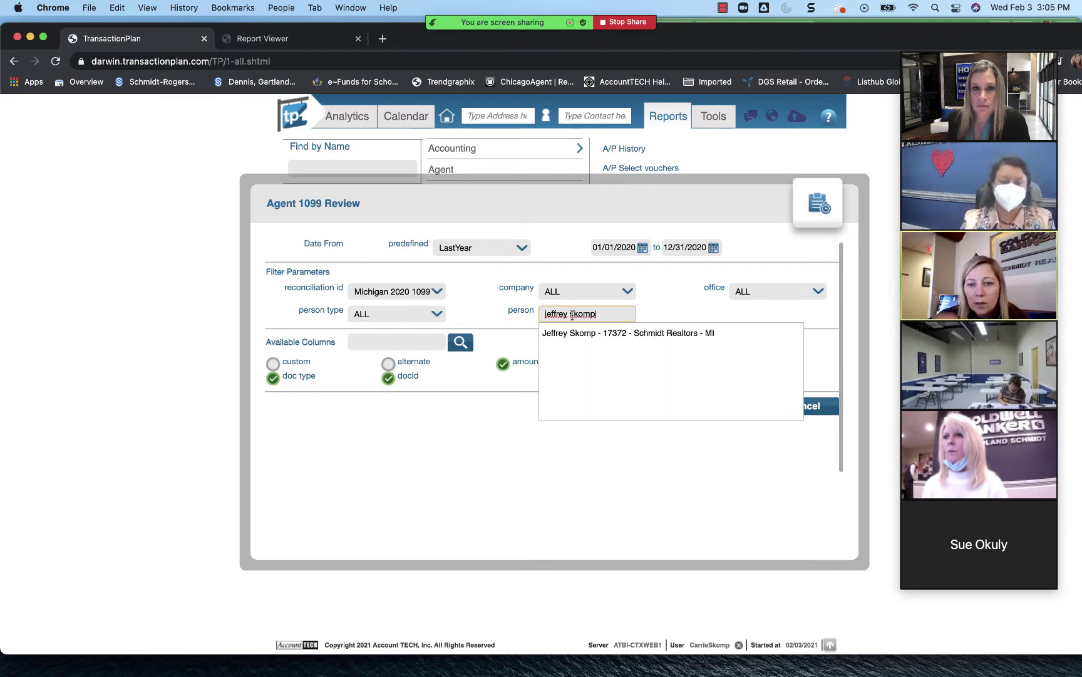
left_click(567, 332)
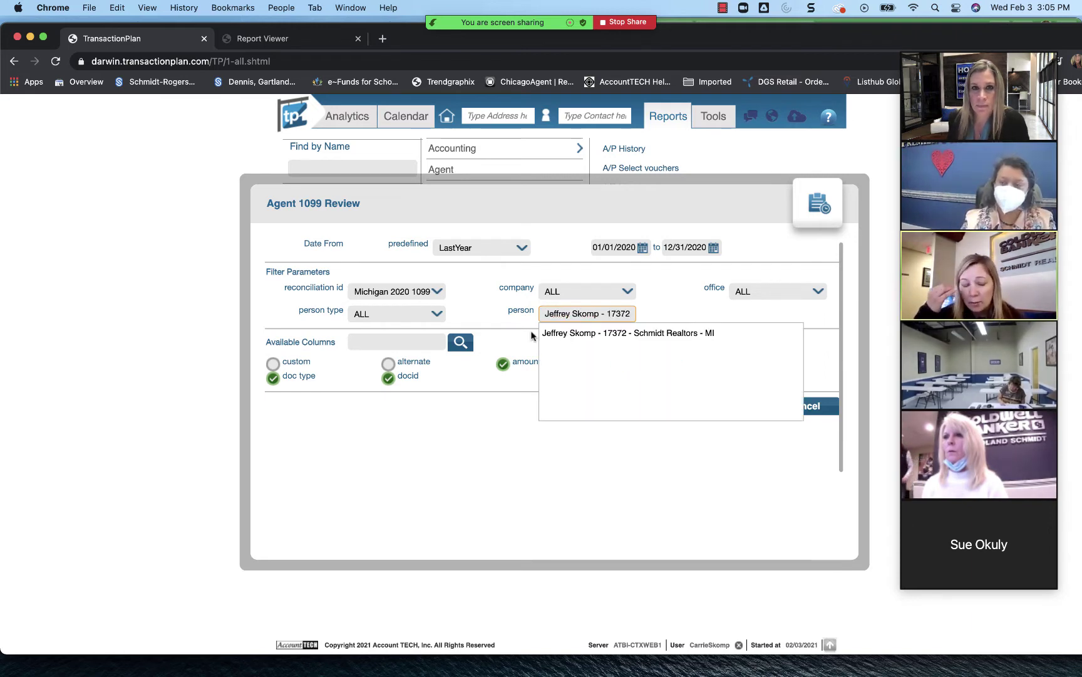
left_click(731, 407)
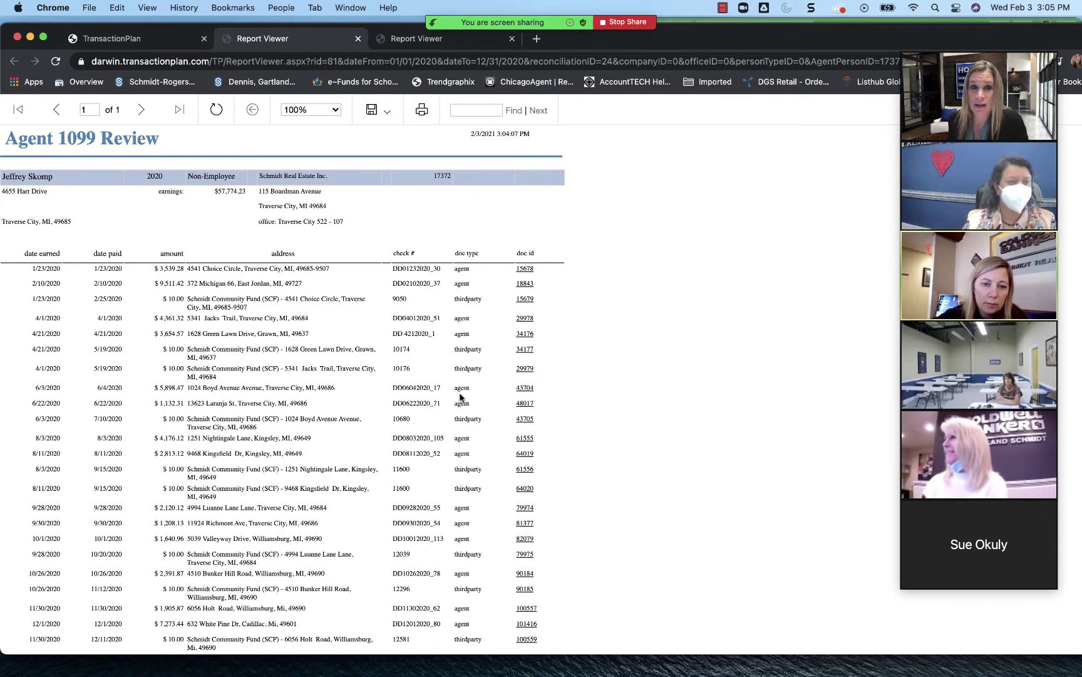
Step: Open commission voucher 15678 from the first doc id, then close the report
left_click(525, 269)
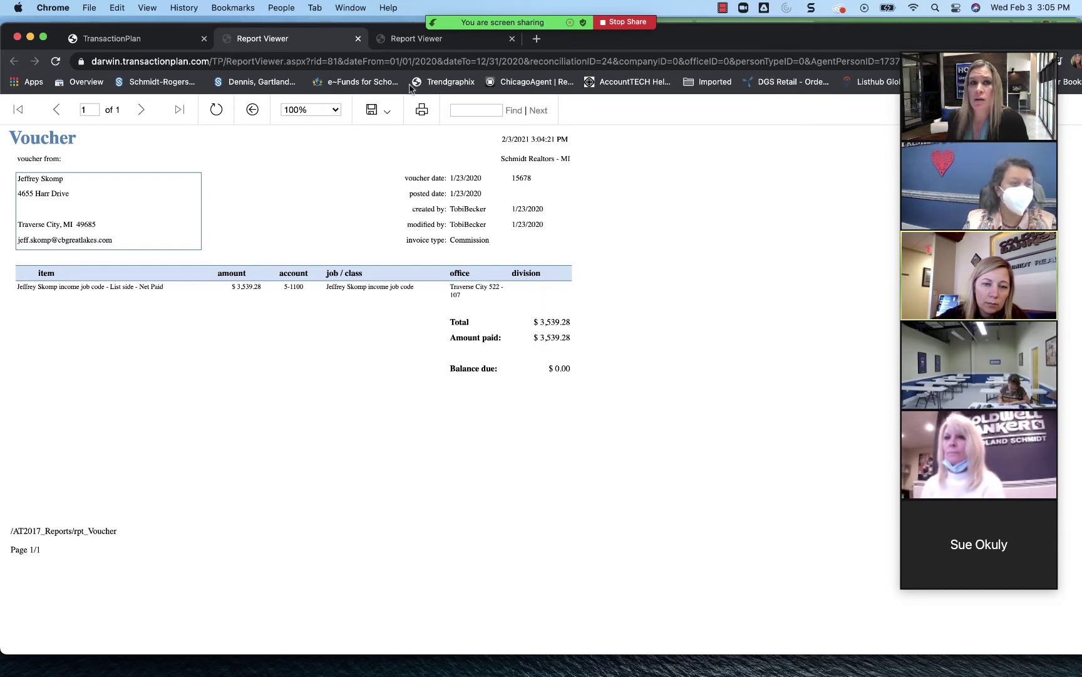
left_click(358, 38)
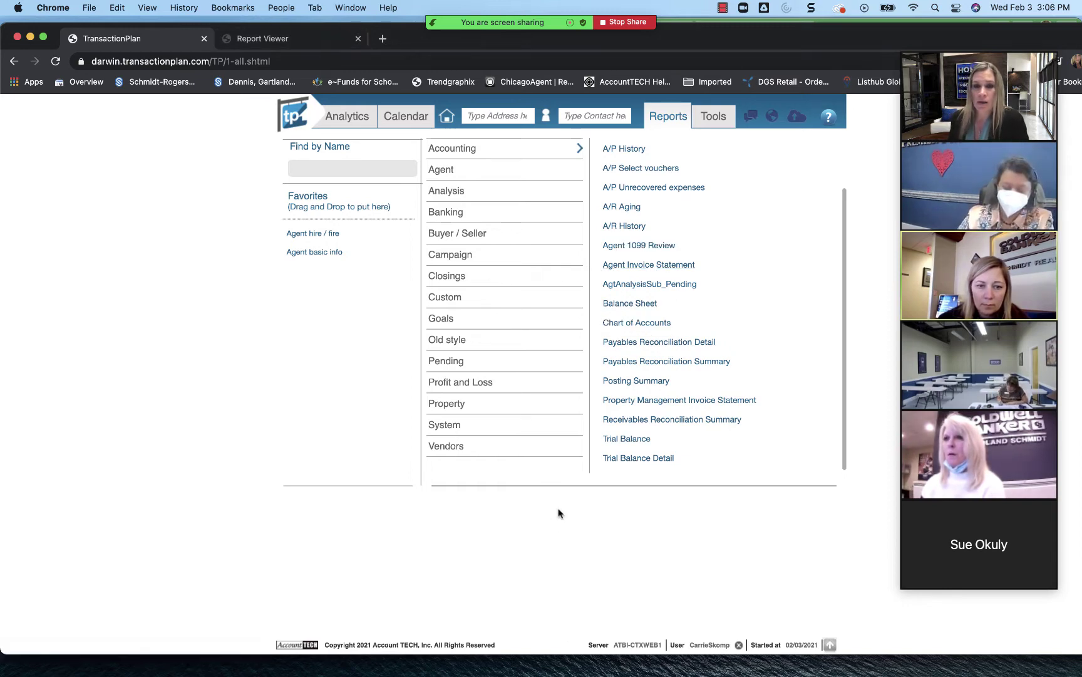
Step: Scroll the 1099 Review and Invoice Statement job aid to page 2, then stop sharing
key("super+Tab")
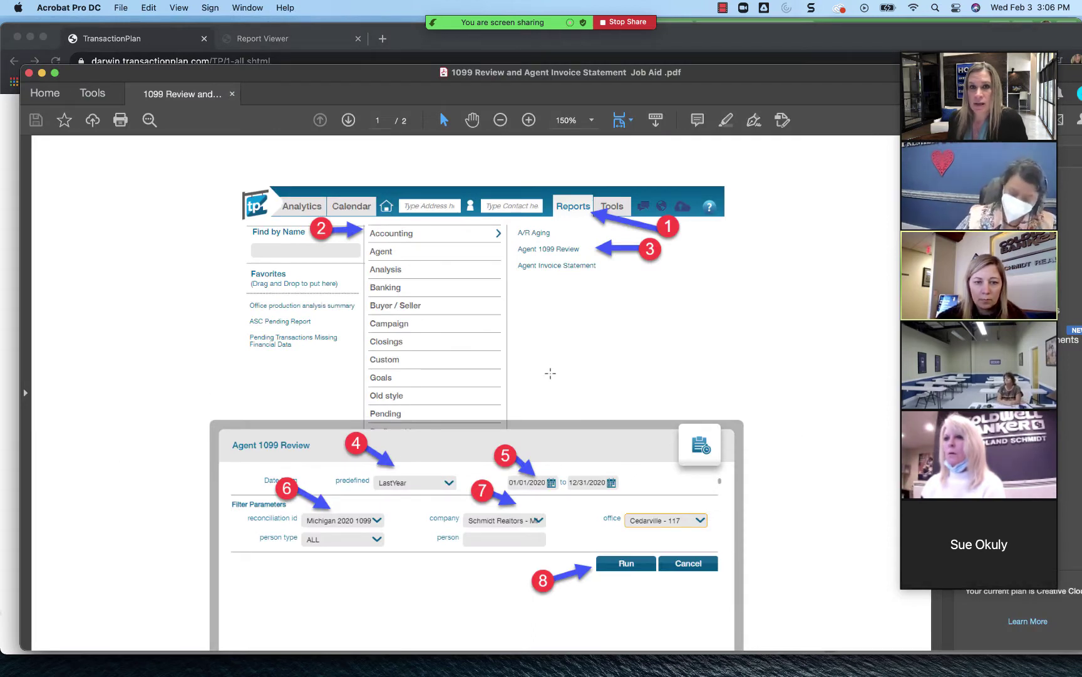
scroll(438, 388, "down", 4)
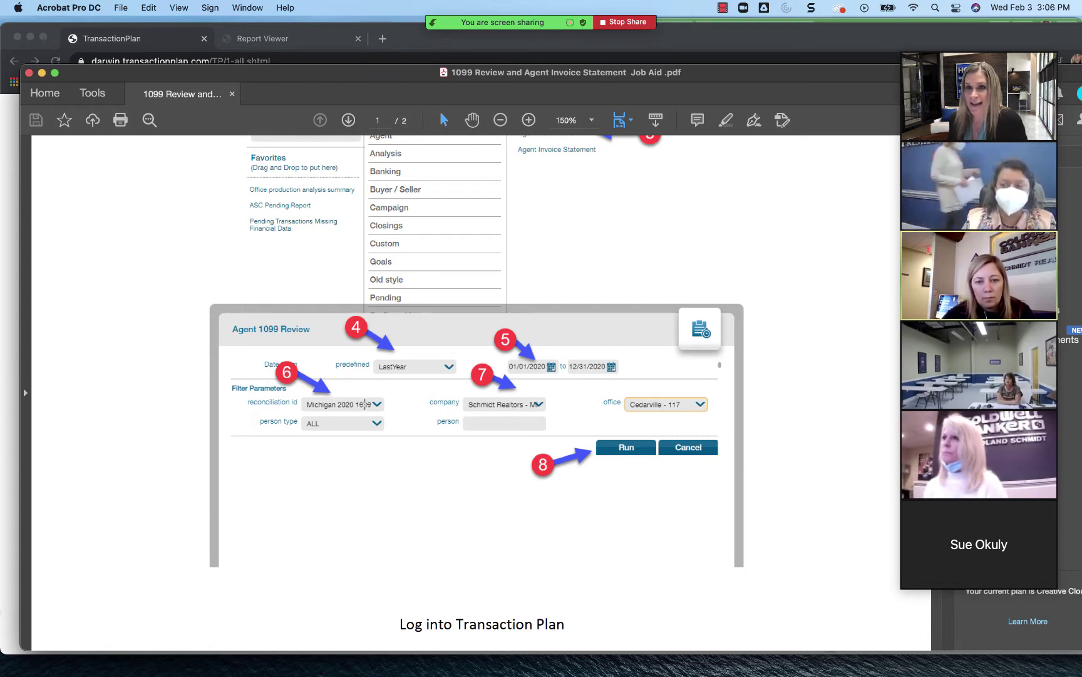
scroll(378, 415, "down", 15)
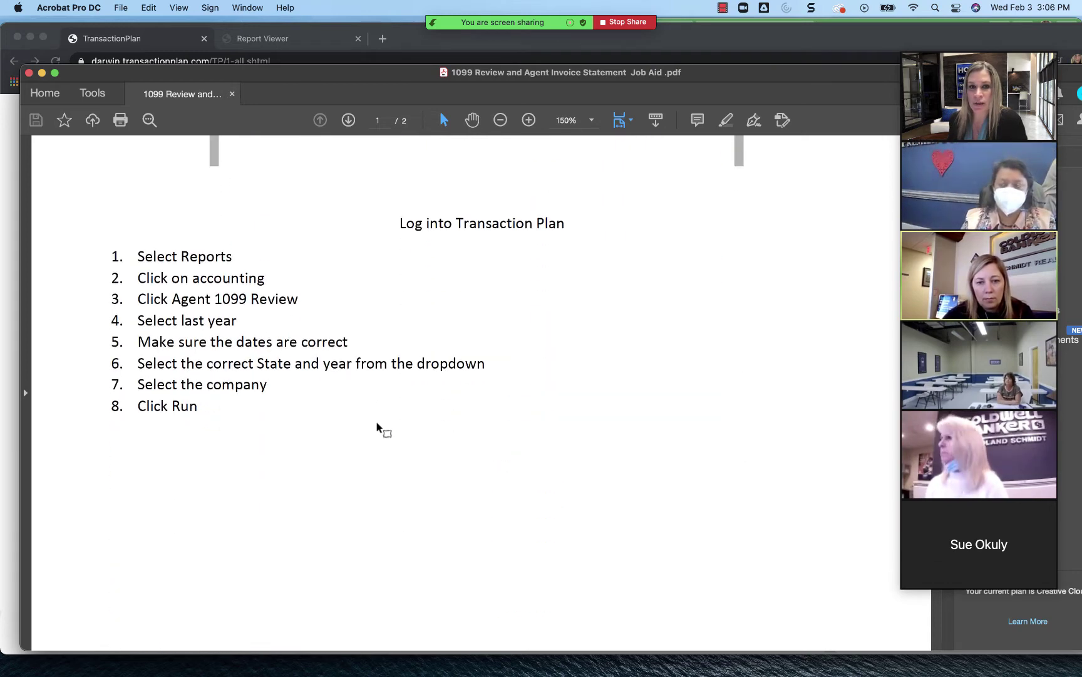
scroll(377, 421, "down", 3)
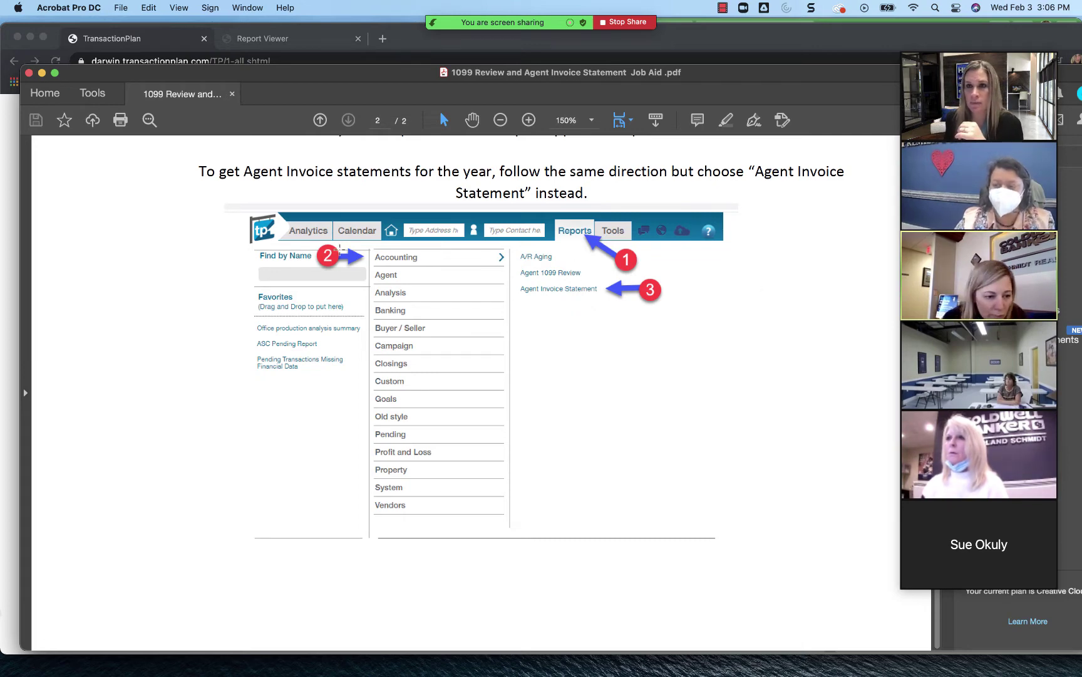
left_click(621, 22)
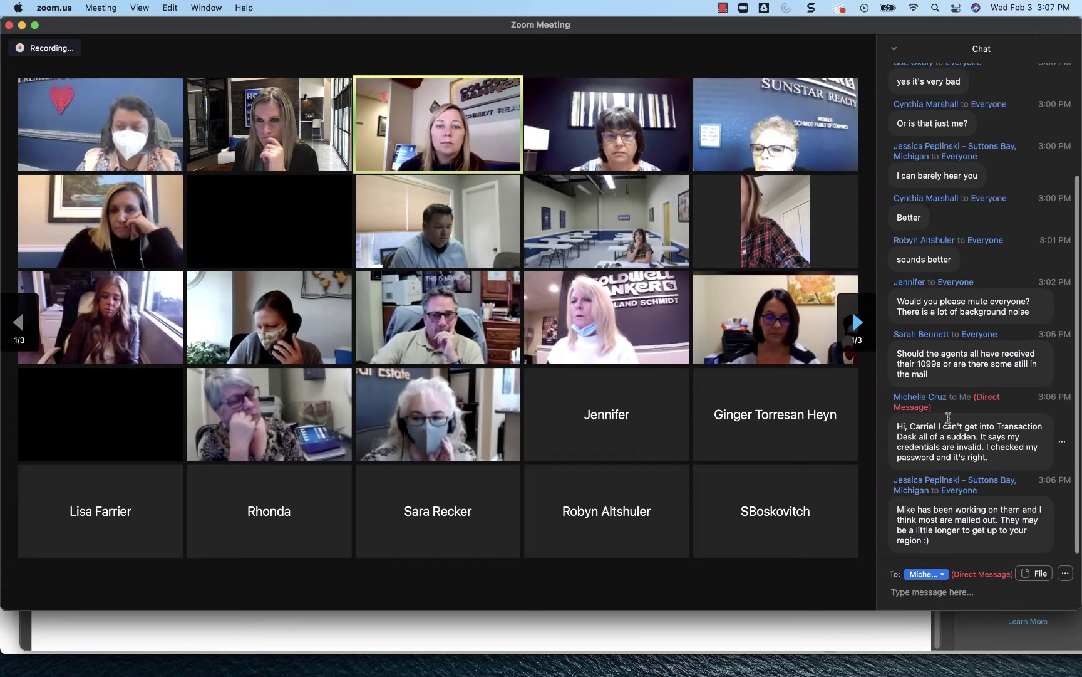
Step: Copy the login-trouble message and reply privately: "I'll do a password reset for you."
left_click(1066, 442)
left_click(1035, 456)
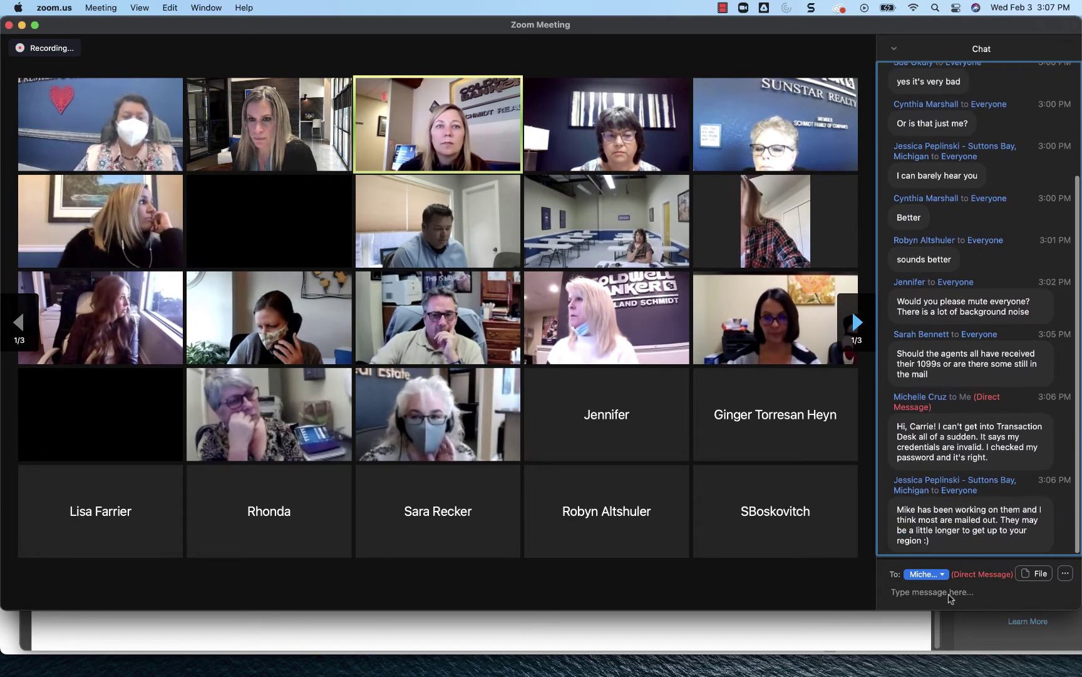
left_click(946, 596)
type("I'll d")
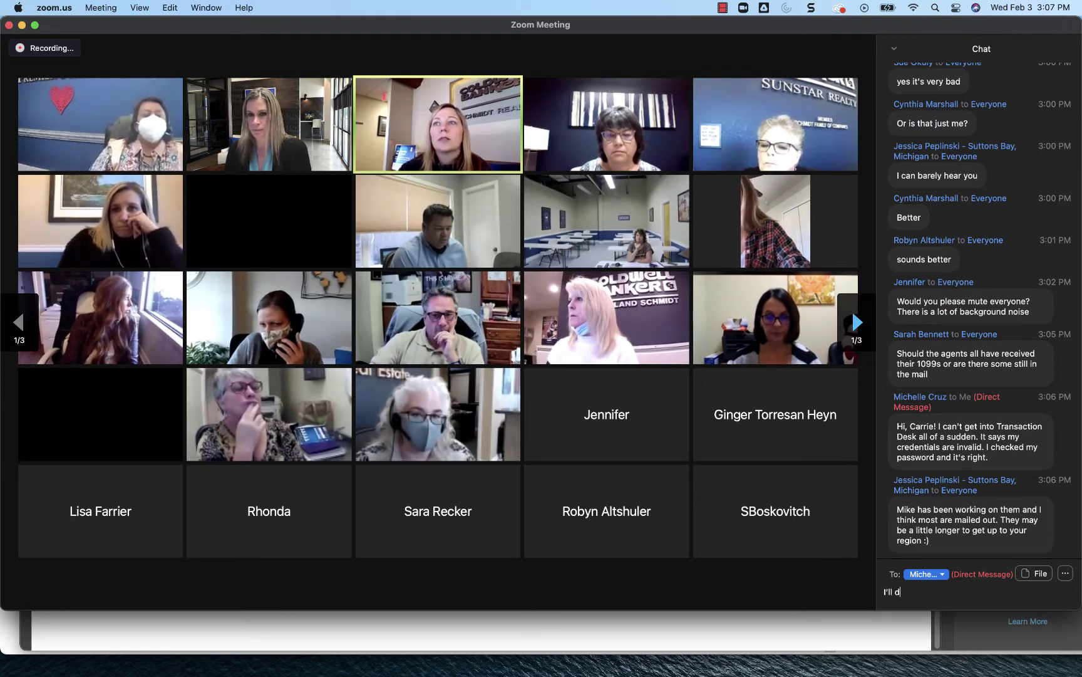
type("o a password reset")
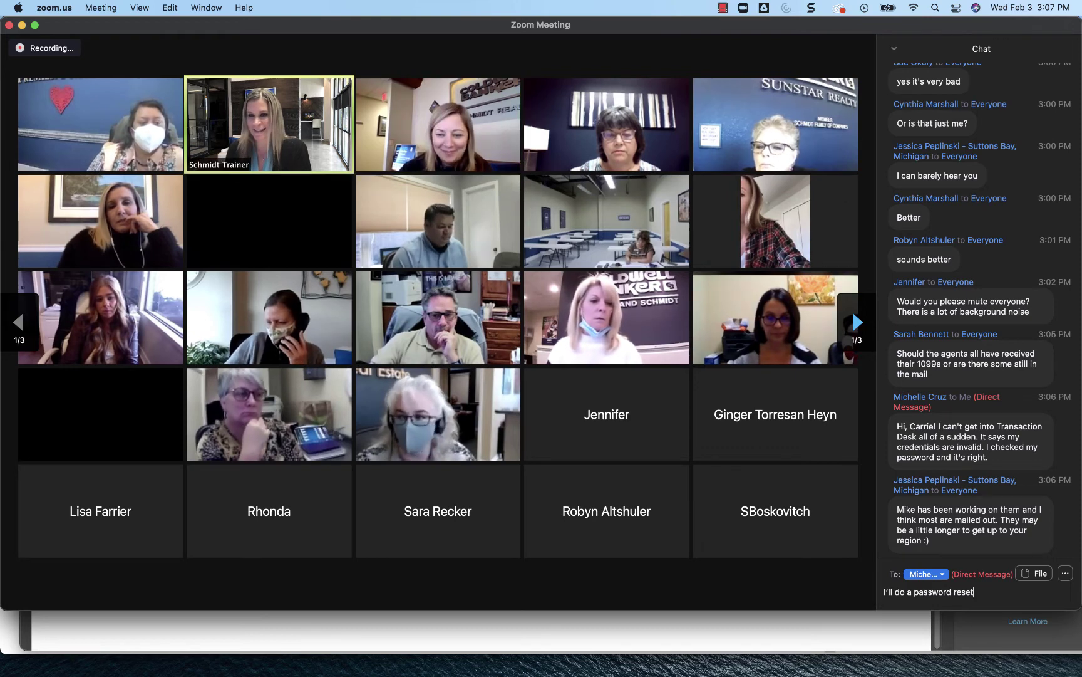
type("for you.")
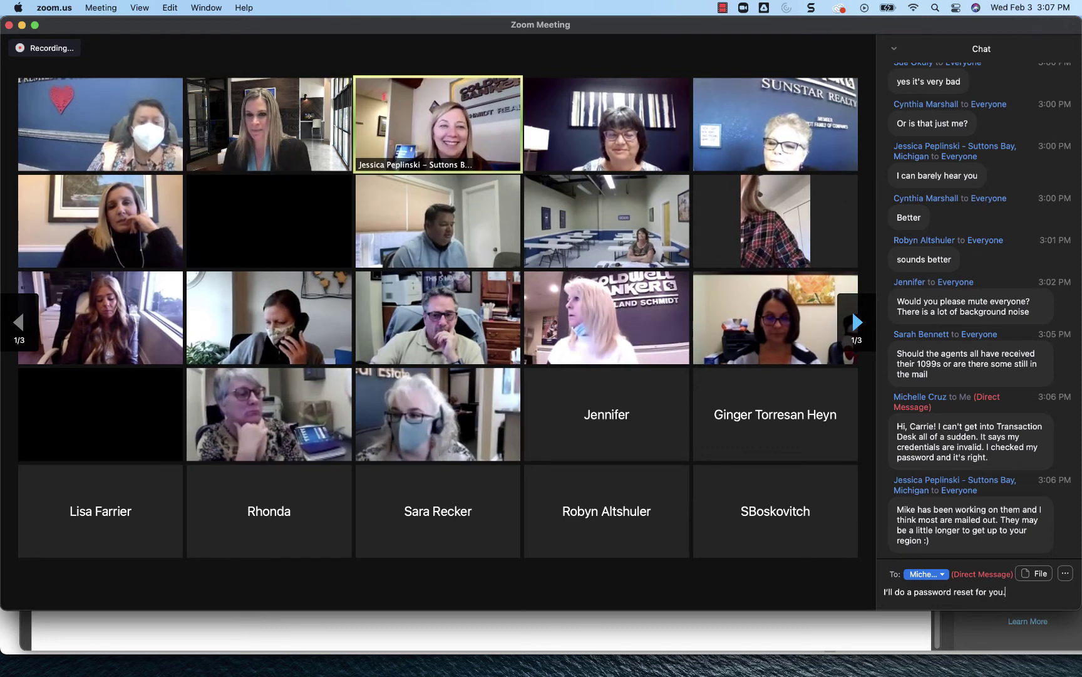
key("Return")
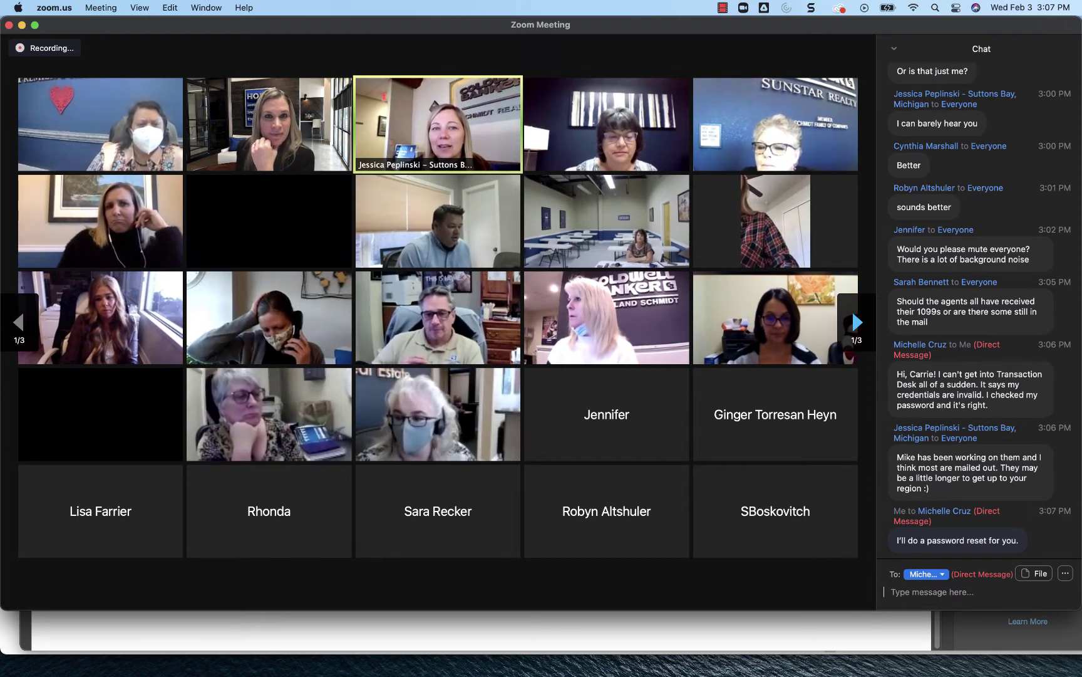
mouse_move(468, 262)
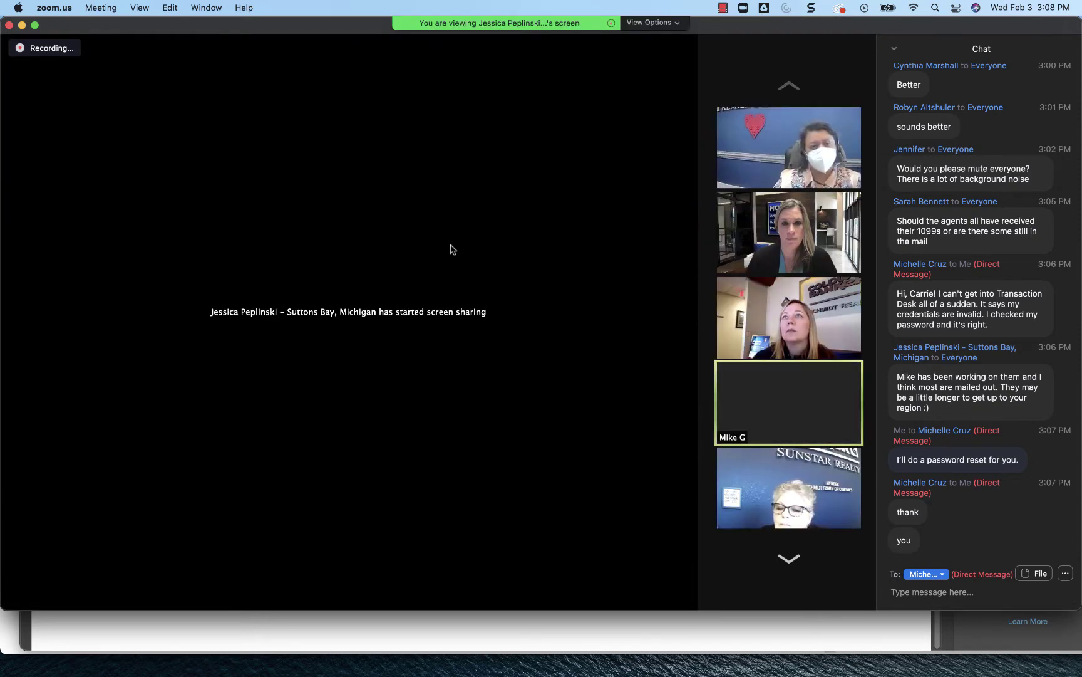
Step: View the presenter's dotloop New Rez loop in full screen, dismissing the camera menu
double_click(451, 248)
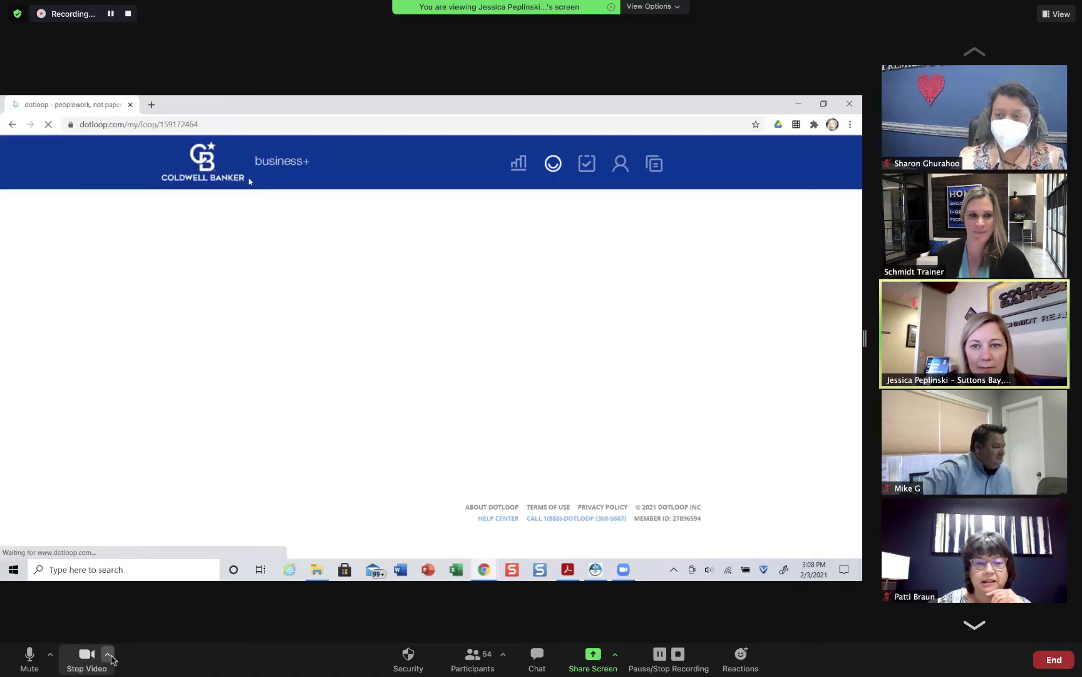
left_click(109, 655)
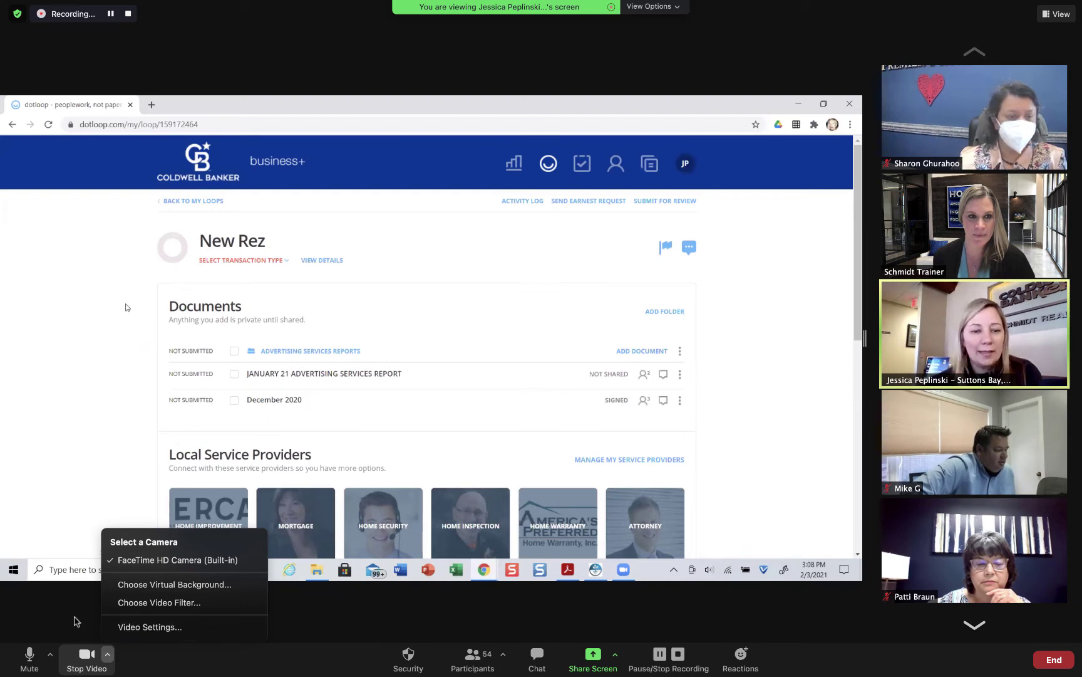
left_click(76, 620)
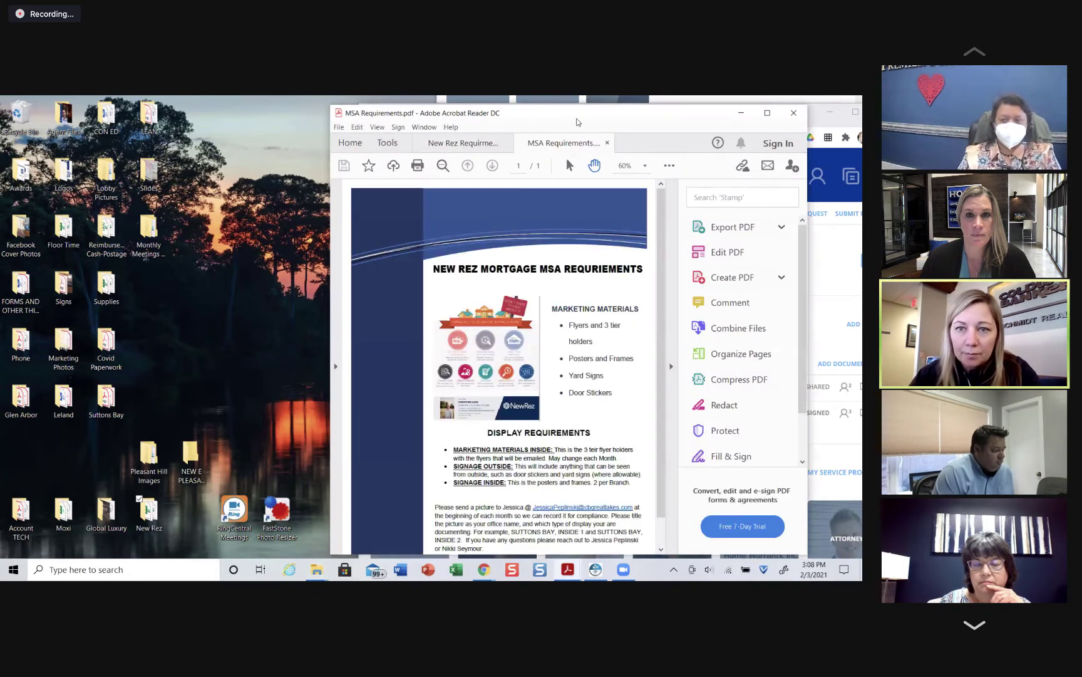
Step: Move the Reader window left, close only the MSA Requirements tab, then close Reader
left_click_drag(581, 123, 438, 115)
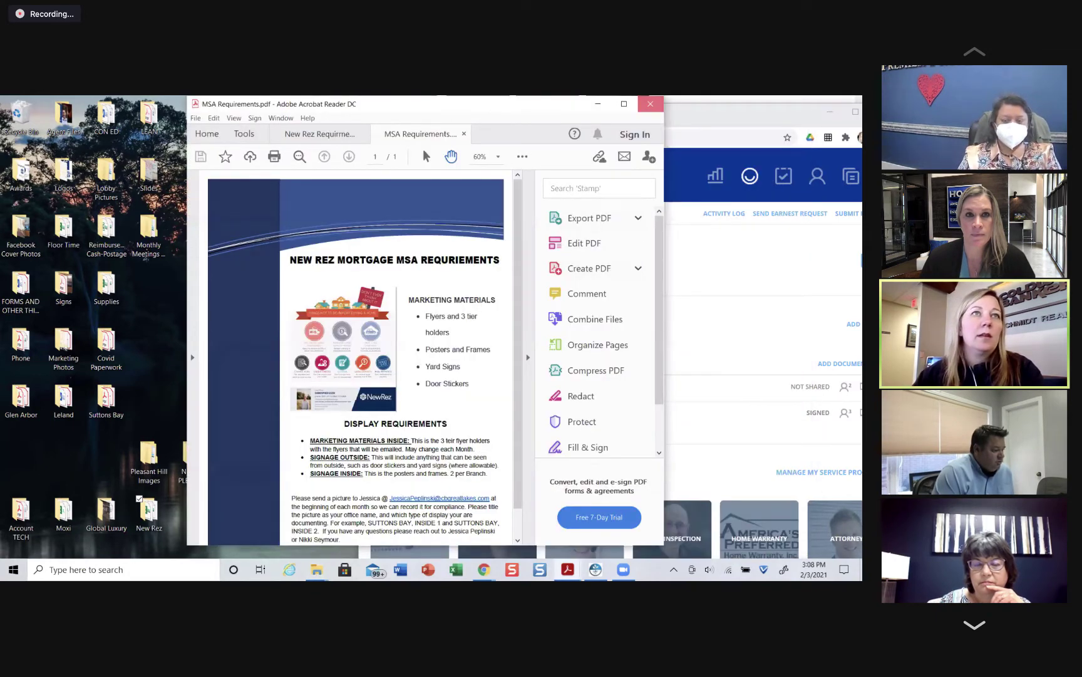
left_click(650, 104)
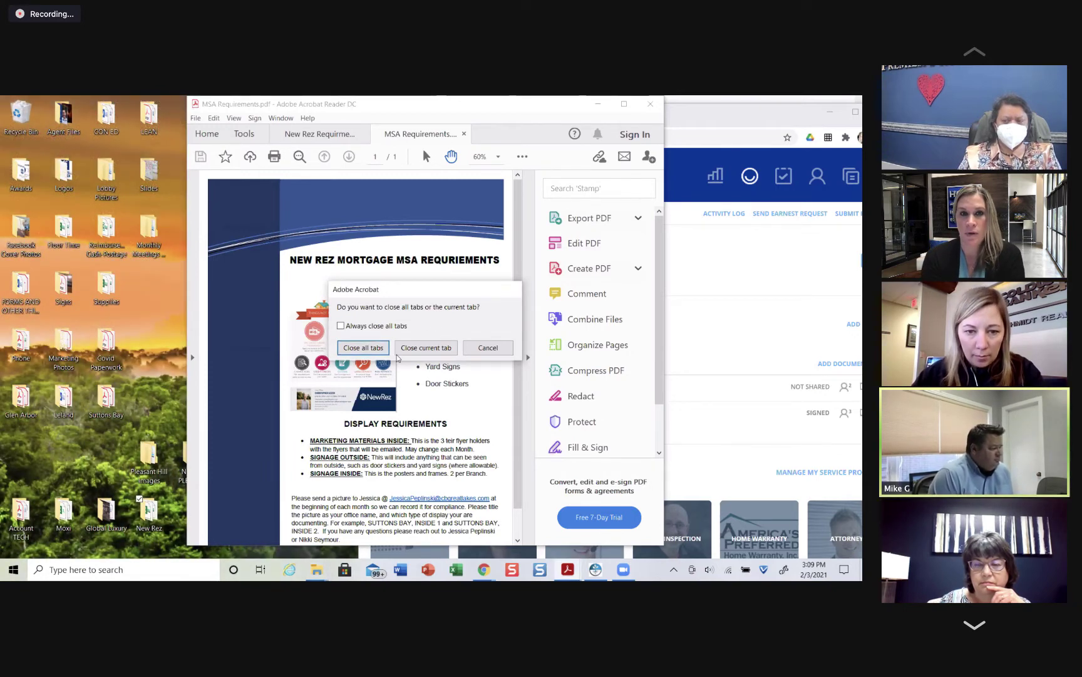
left_click(420, 348)
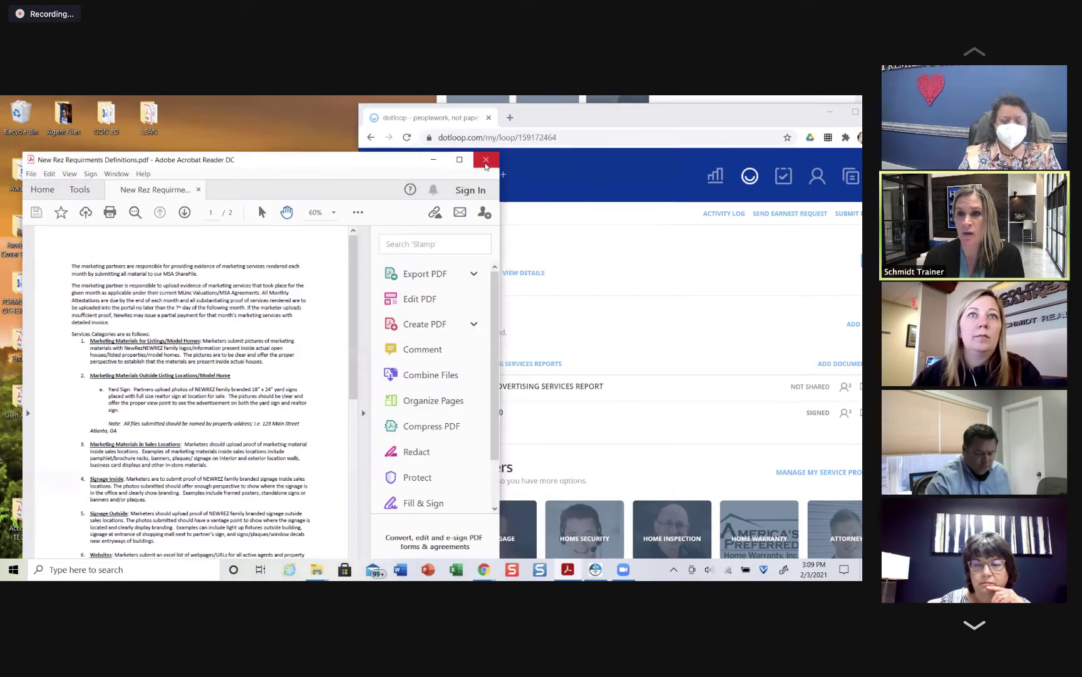
left_click(486, 162)
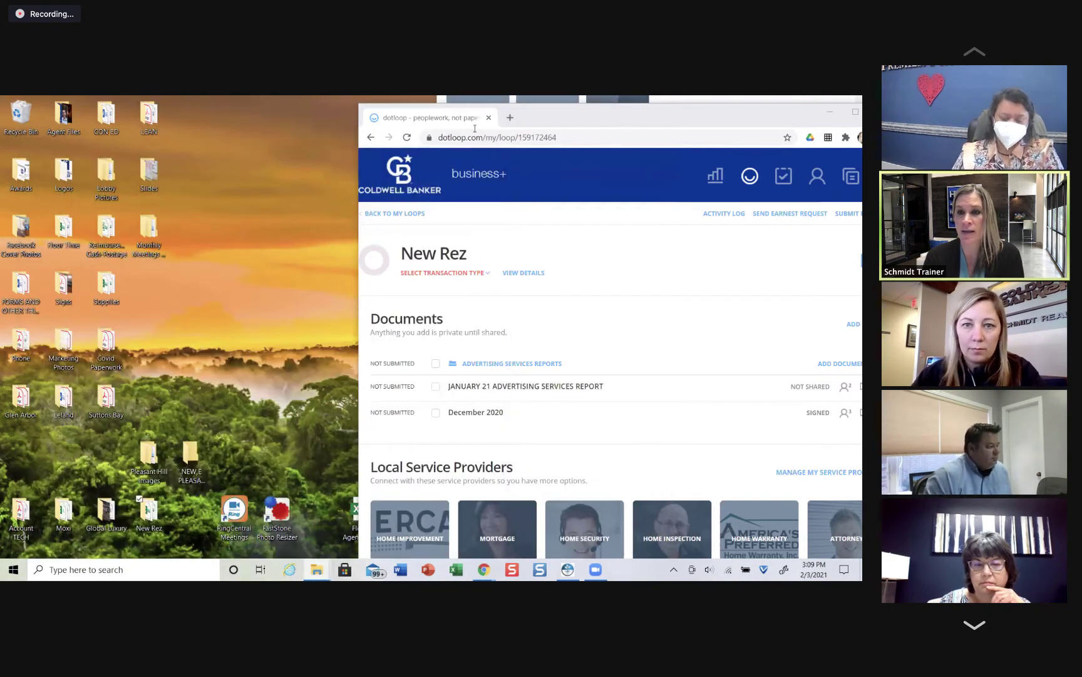
Step: Maximize the dotloop window and drop a PDF into the Advertising Services Reports folder
left_click_drag(590, 116, 317, 114)
key("super+Up")
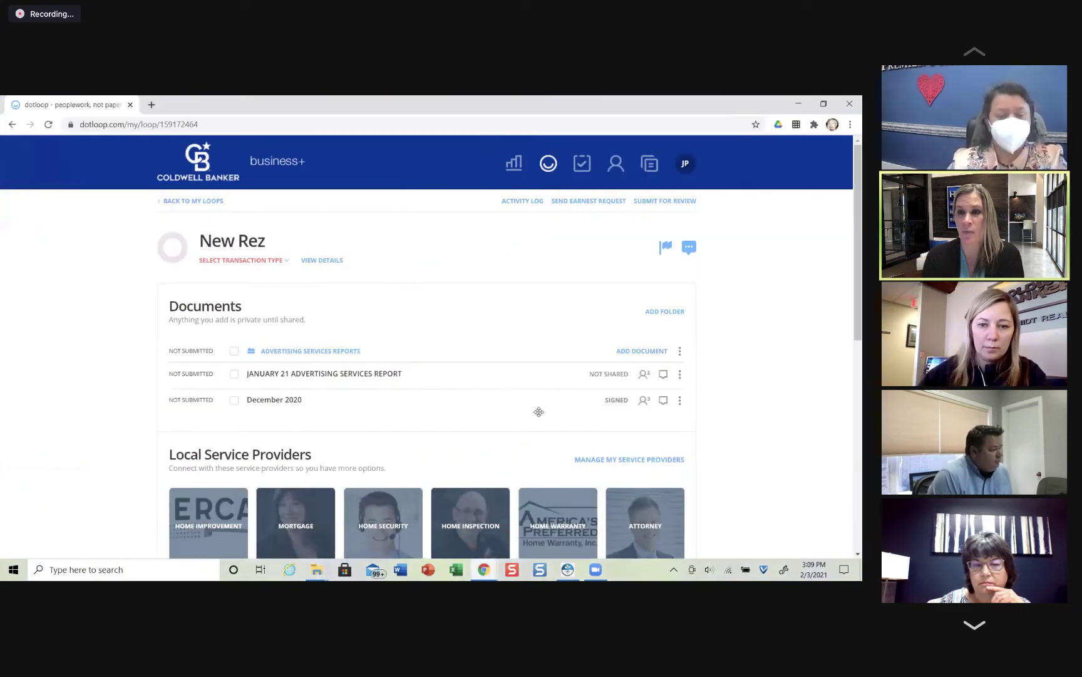
left_click(640, 350)
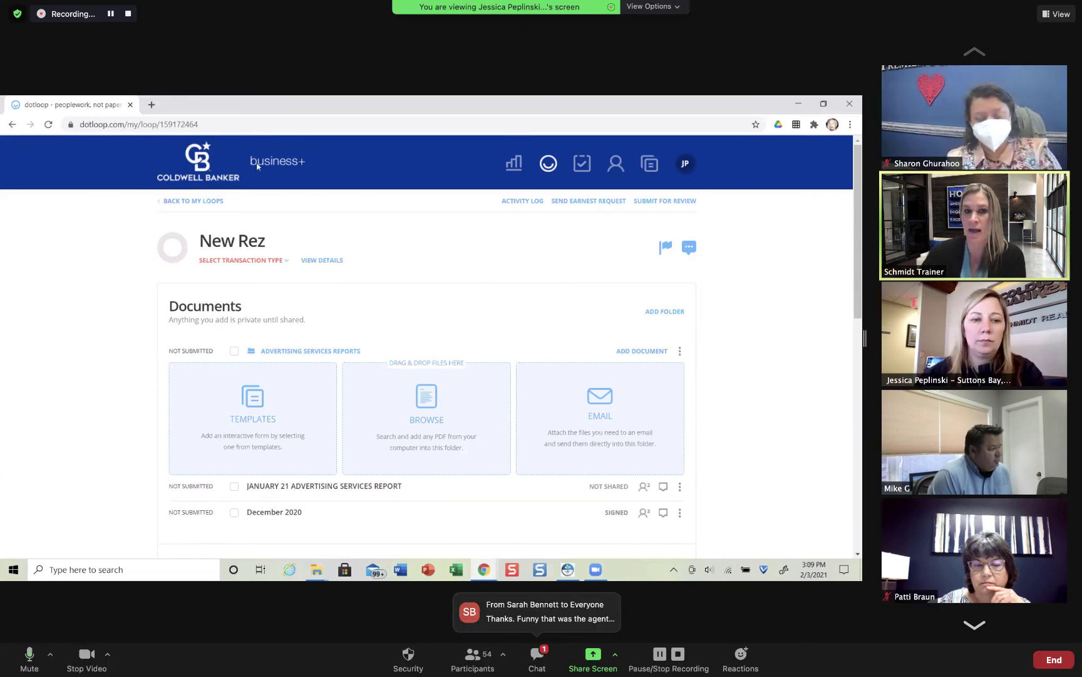
left_click_drag(257, 166, 332, 442)
left_click(534, 652)
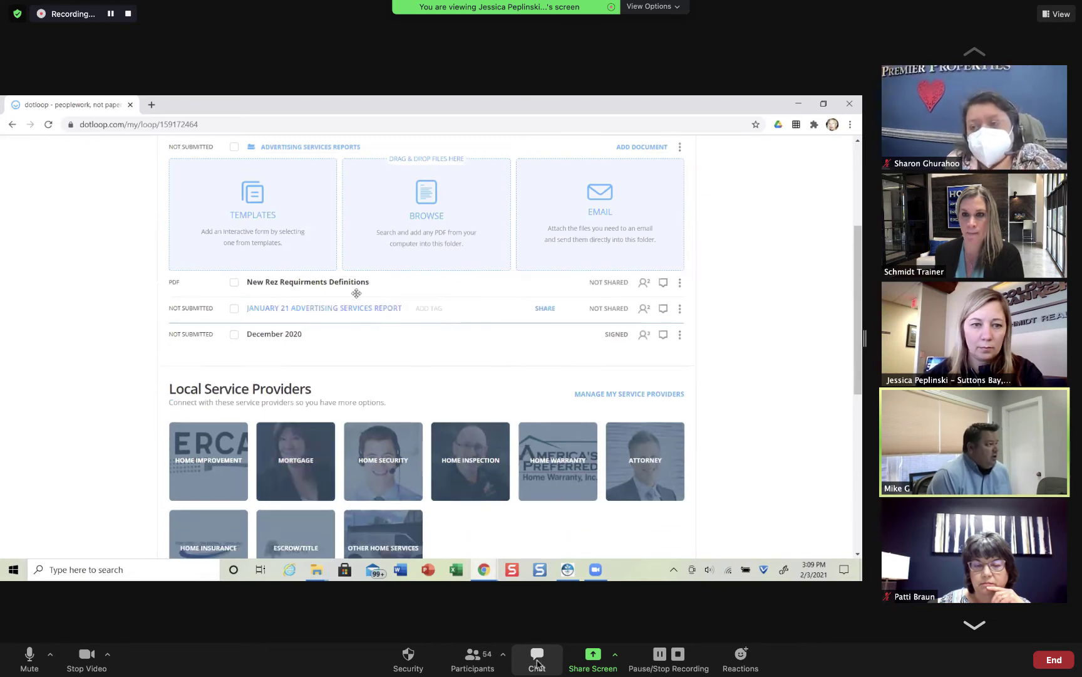
Step: Open New Rez Requirments Definitions in the dotloop editor and look over its menus
left_click(352, 284)
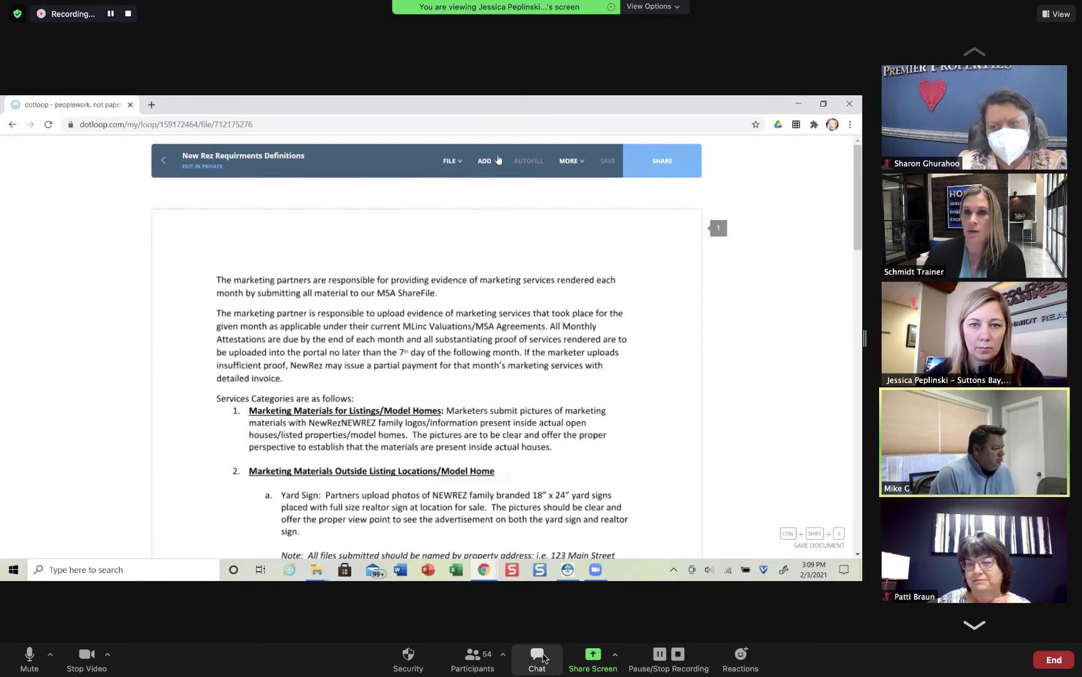
mouse_move(577, 163)
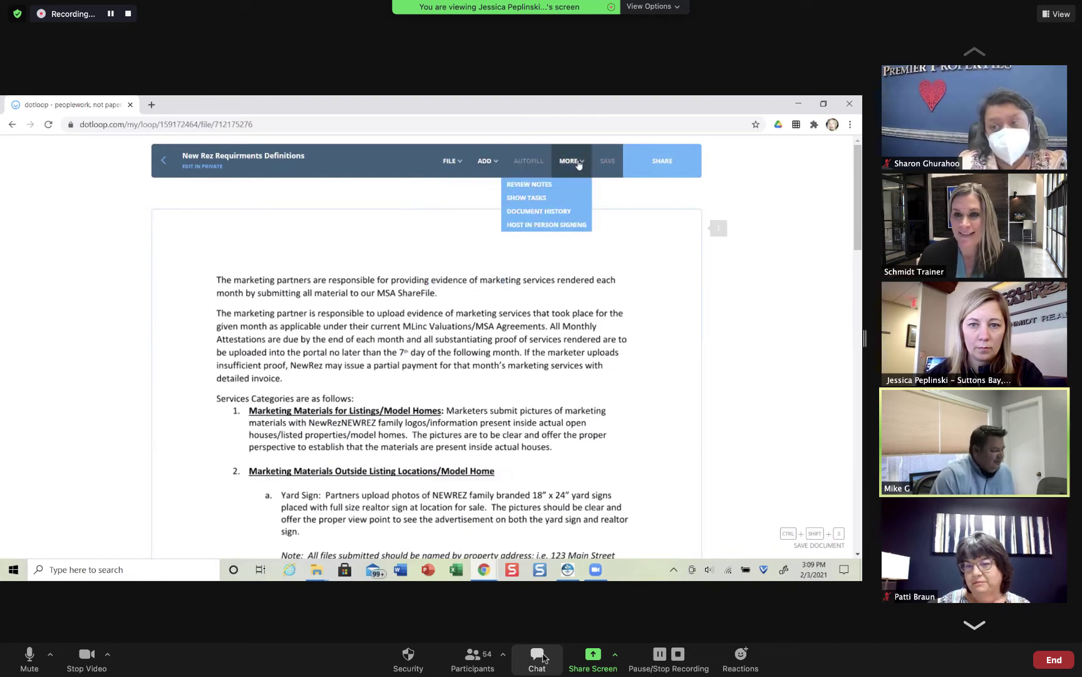
mouse_move(456, 164)
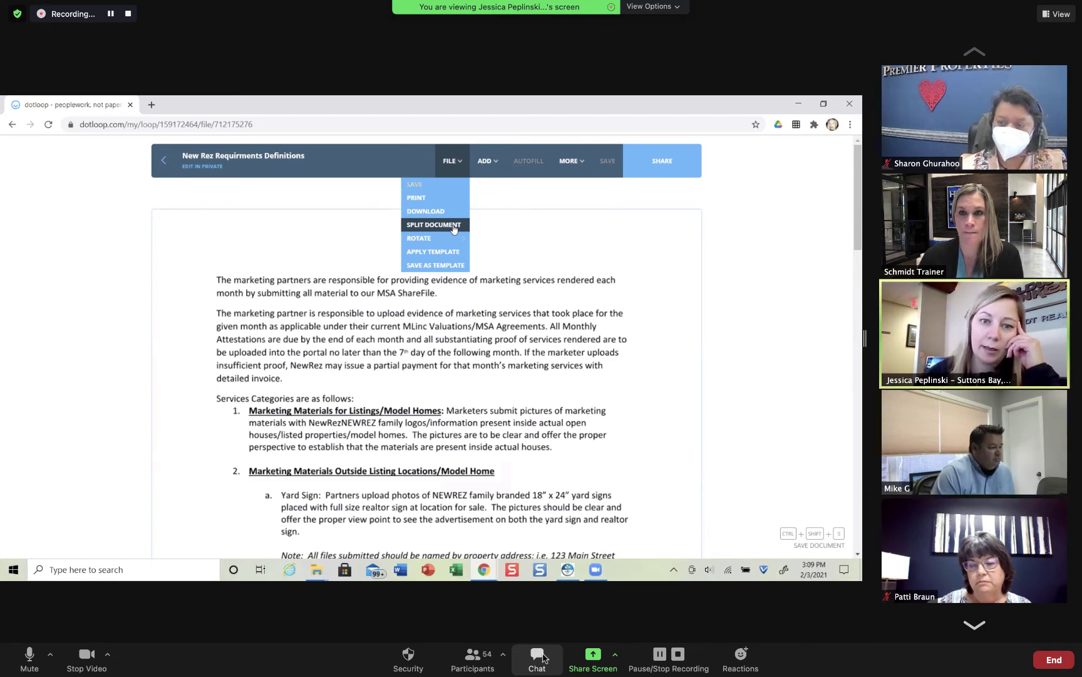
Step: Split the document into 2 files, naming File 1 and File 2 after each agent
left_click(453, 226)
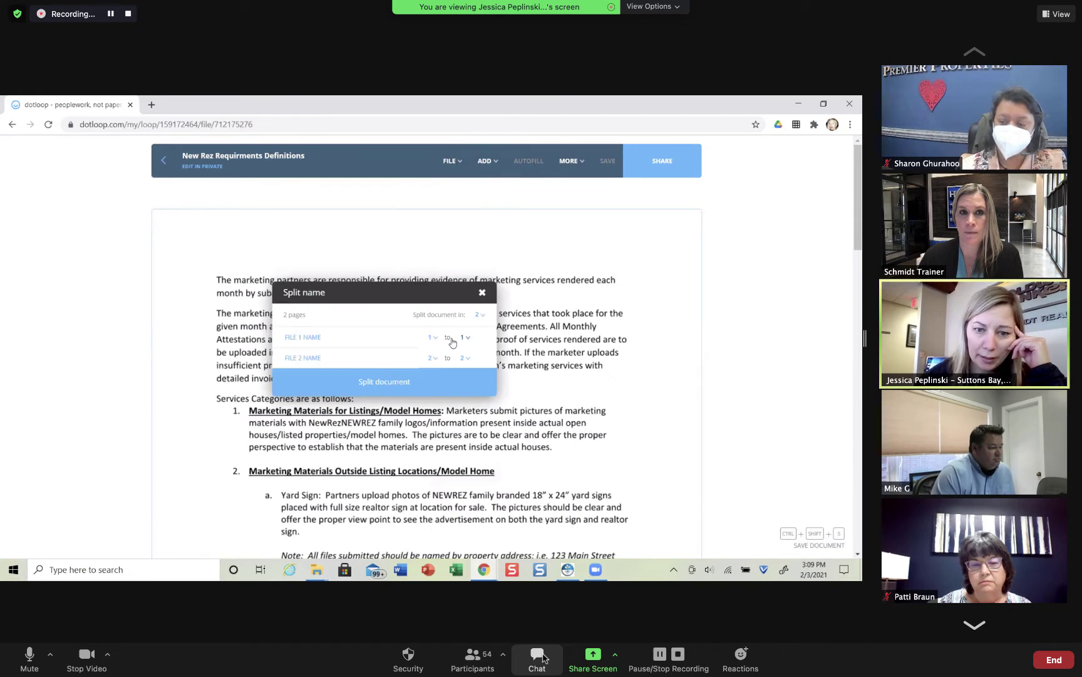
left_click(484, 318)
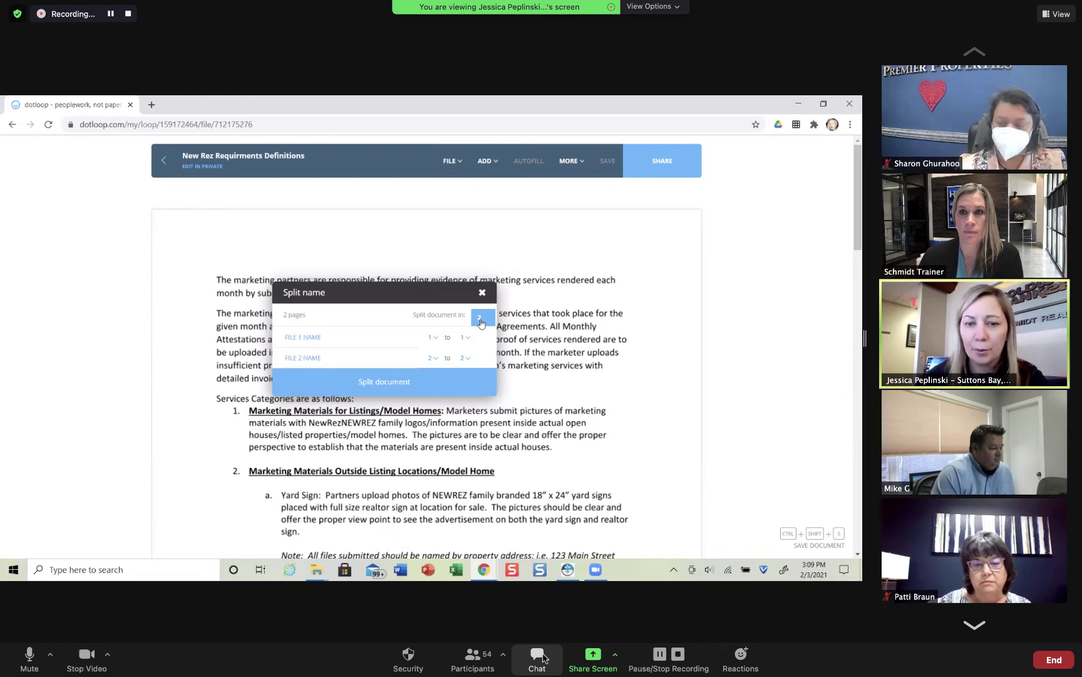
left_click(330, 336)
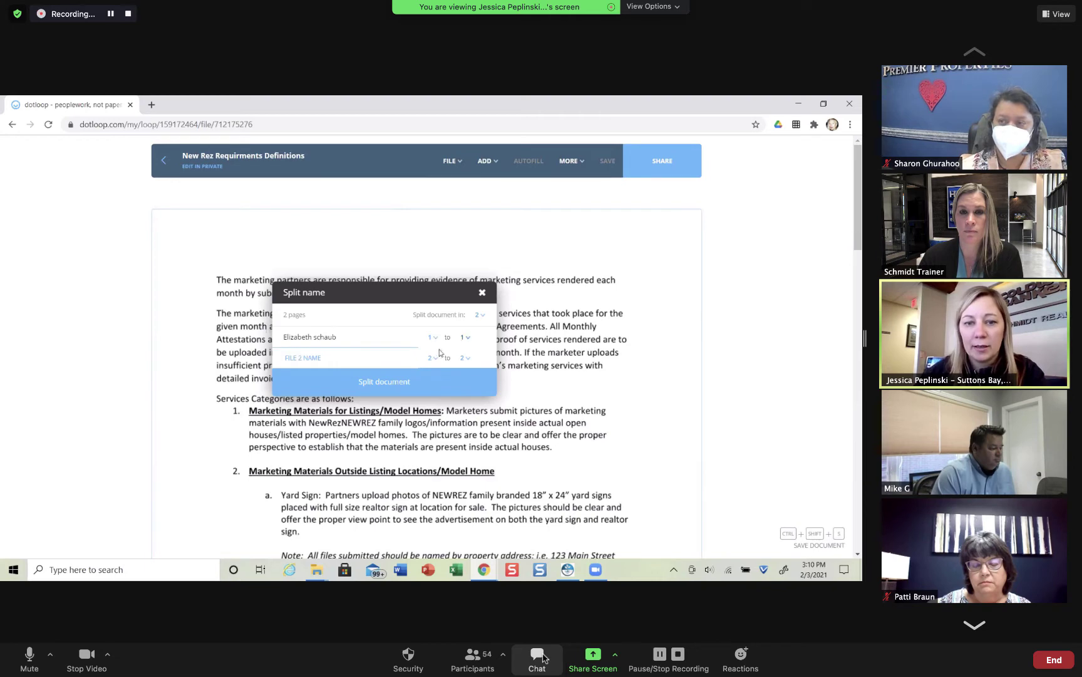
left_click(342, 359)
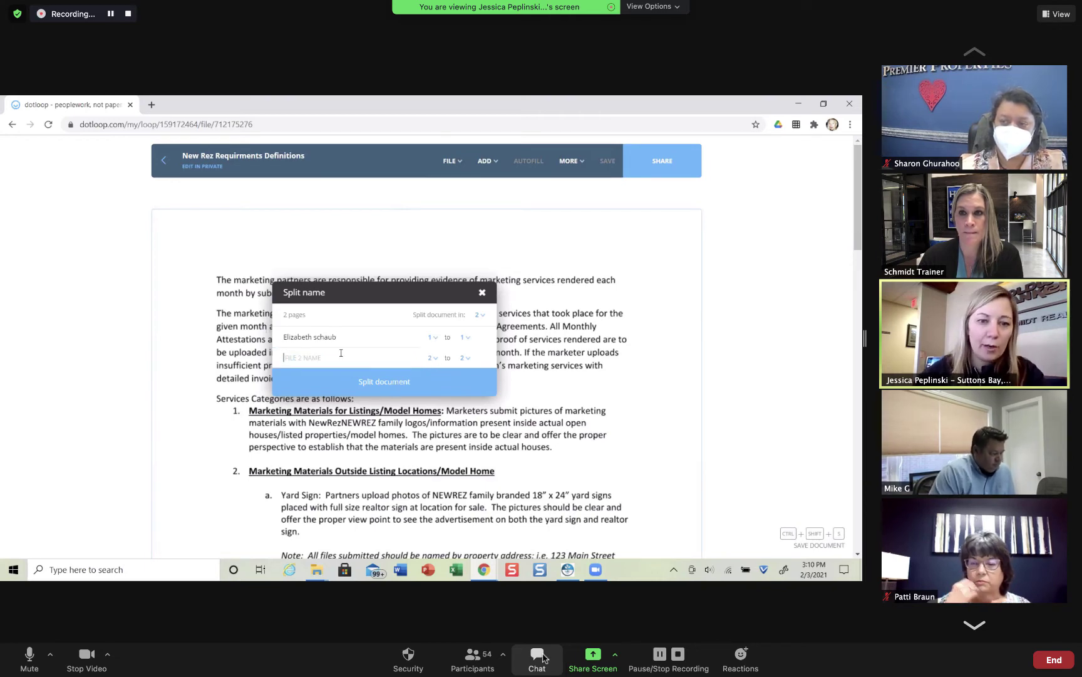
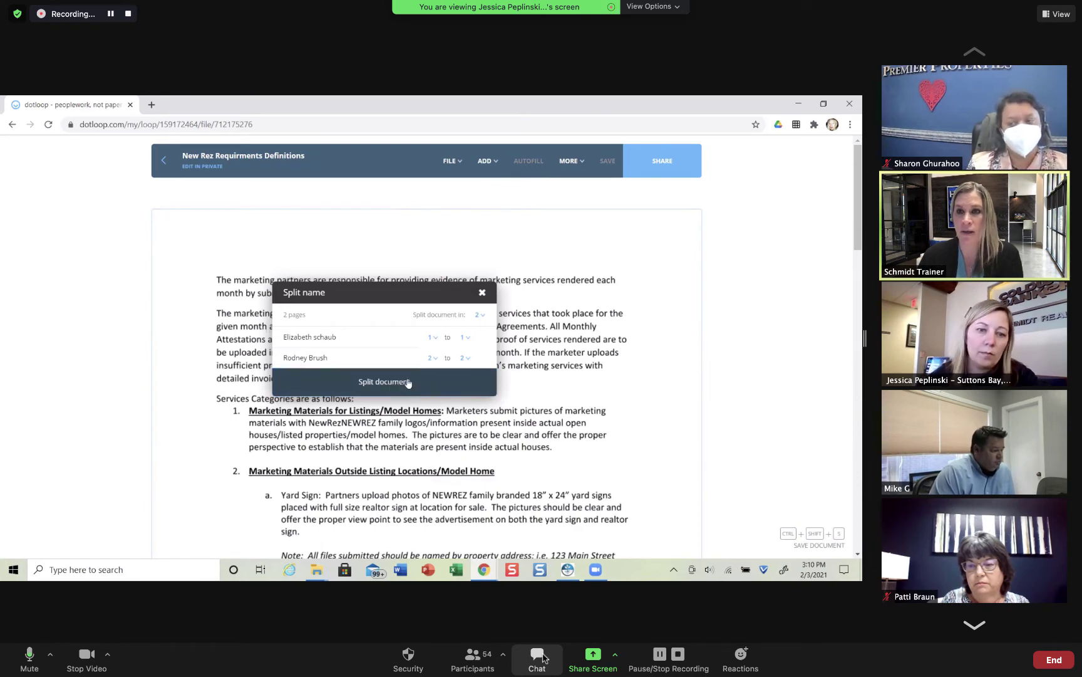
left_click(408, 382)
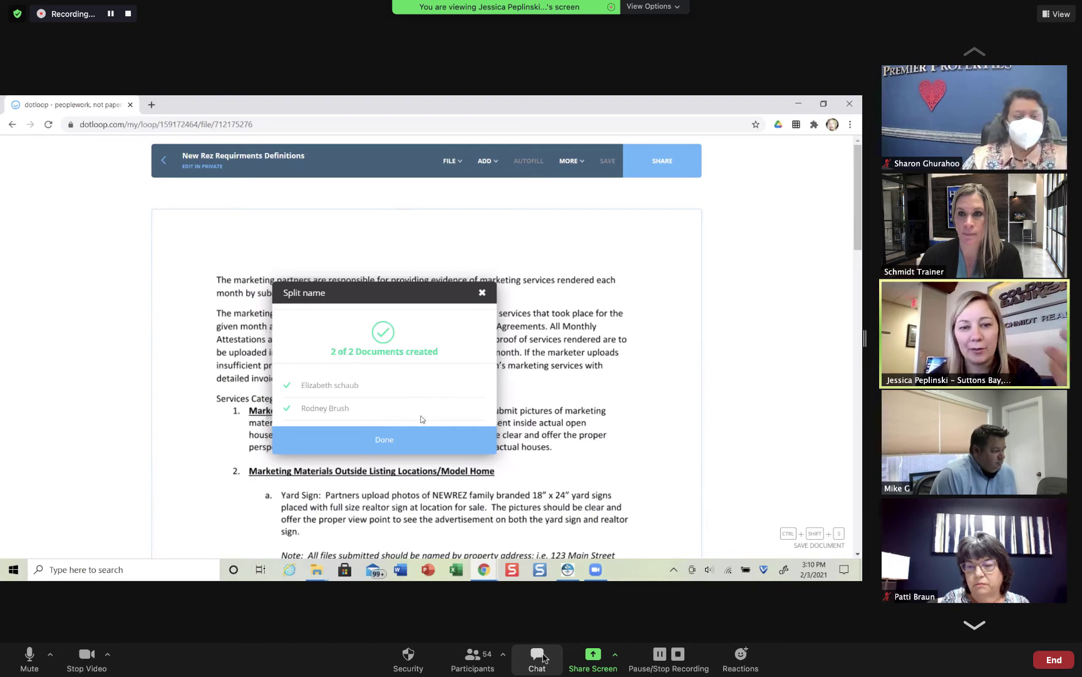
Step: Dismiss the split confirmation, return to the loop, and archive both agent-named documents
left_click(403, 441)
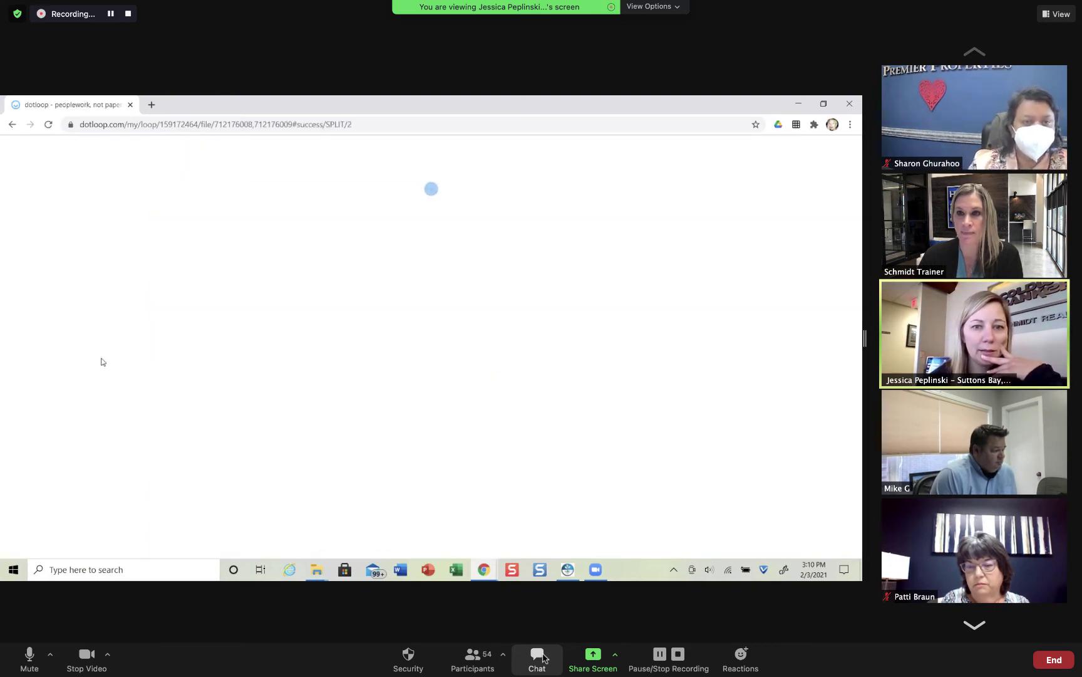
left_click(154, 164)
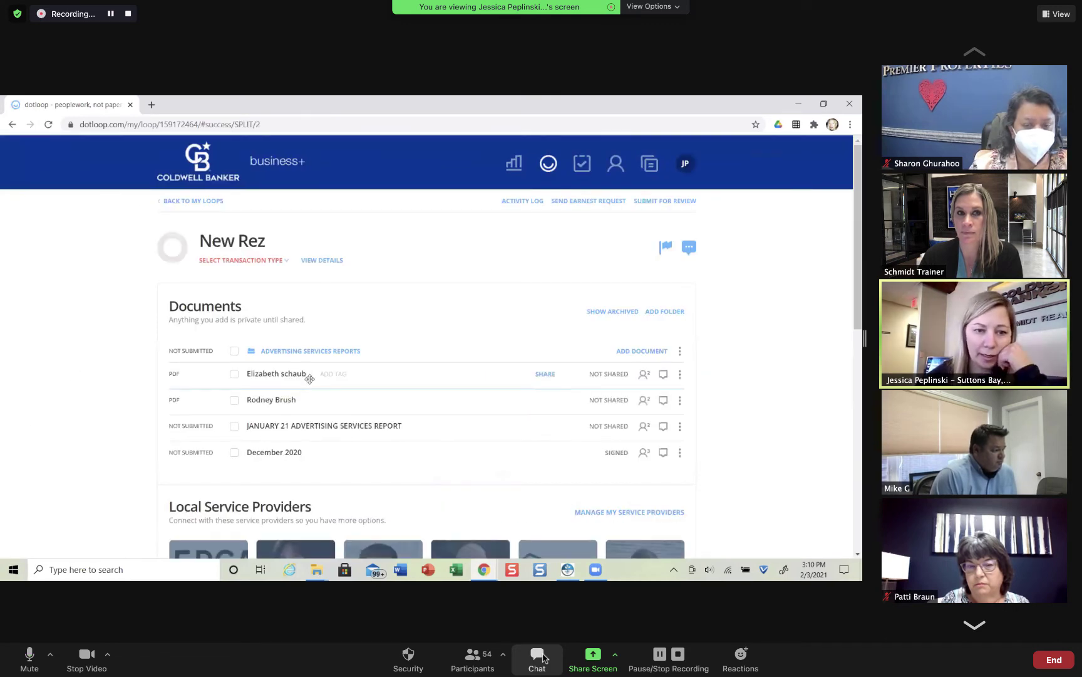
left_click(679, 401)
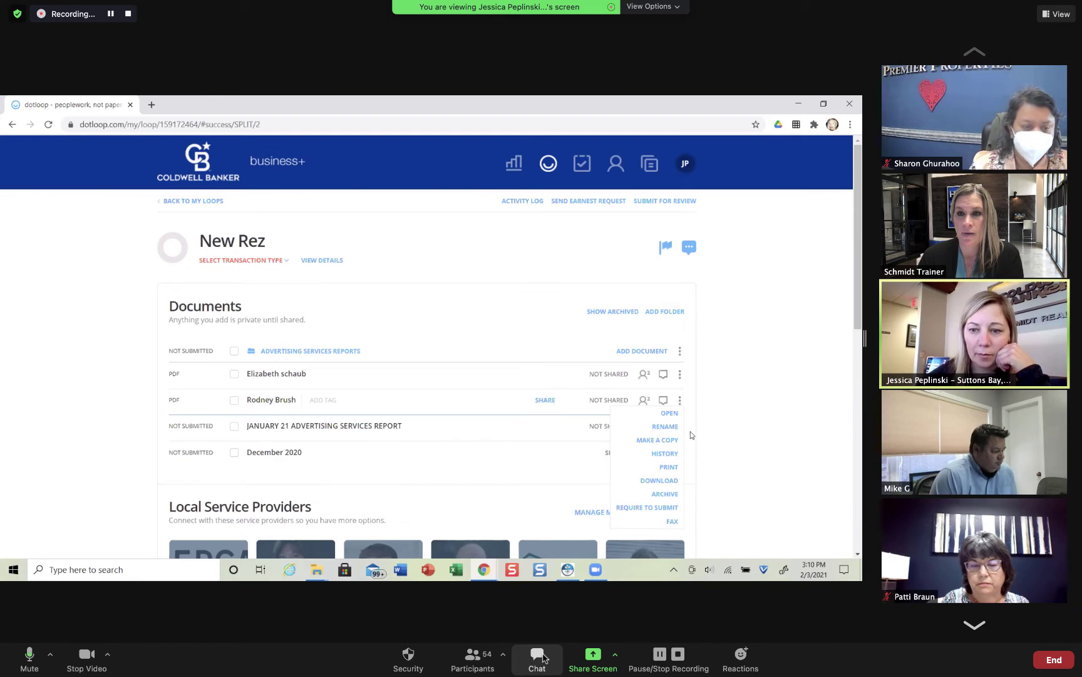
left_click(664, 494)
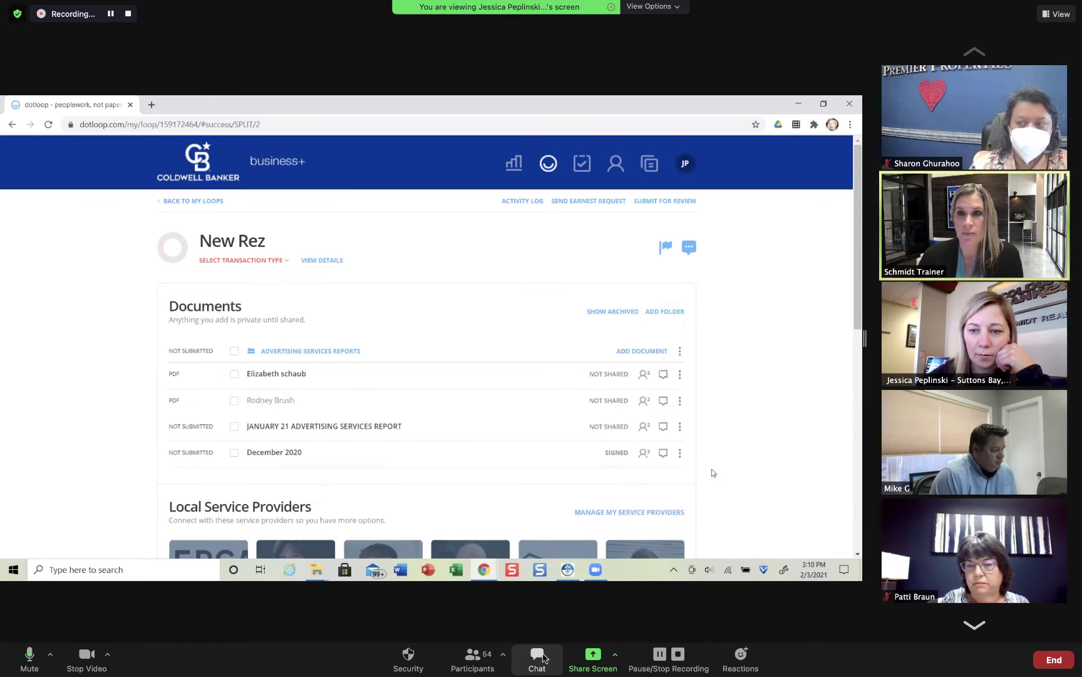
left_click(679, 374)
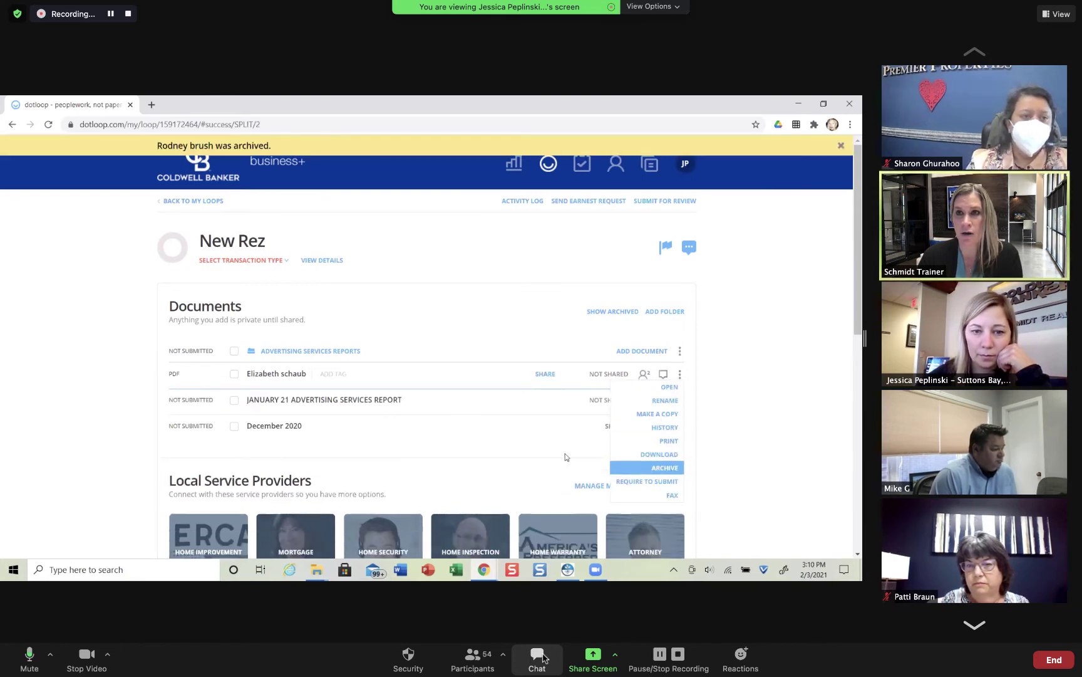
left_click(664, 467)
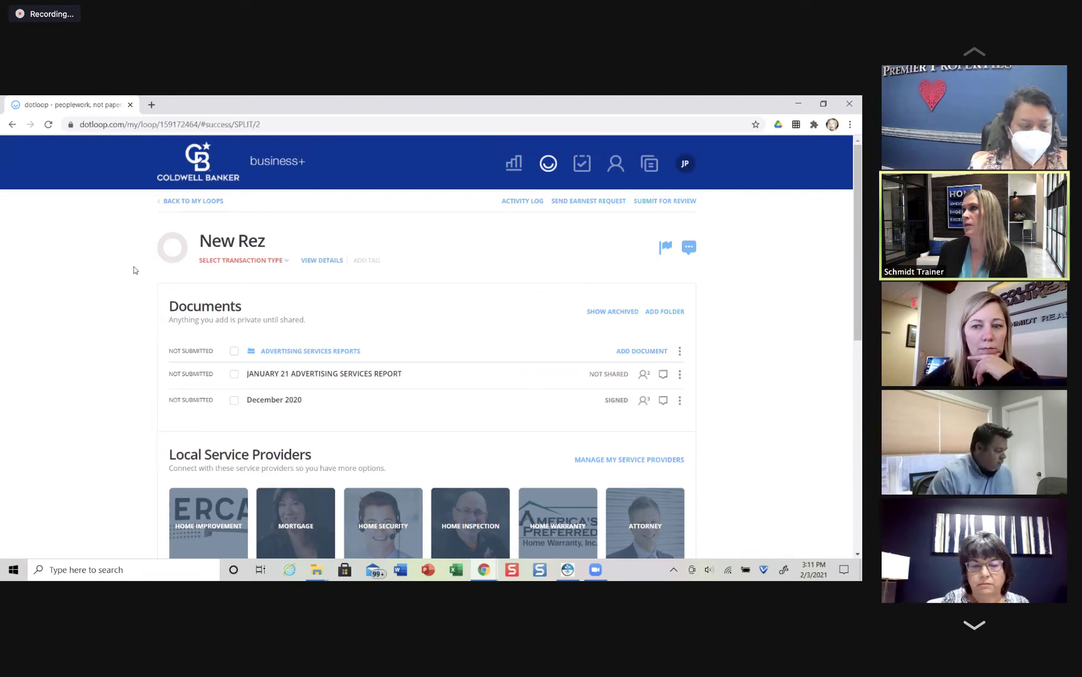
Step: Raise the computer volume three notches and scroll down in Zoom
key("XF86AudioRaiseVolume")
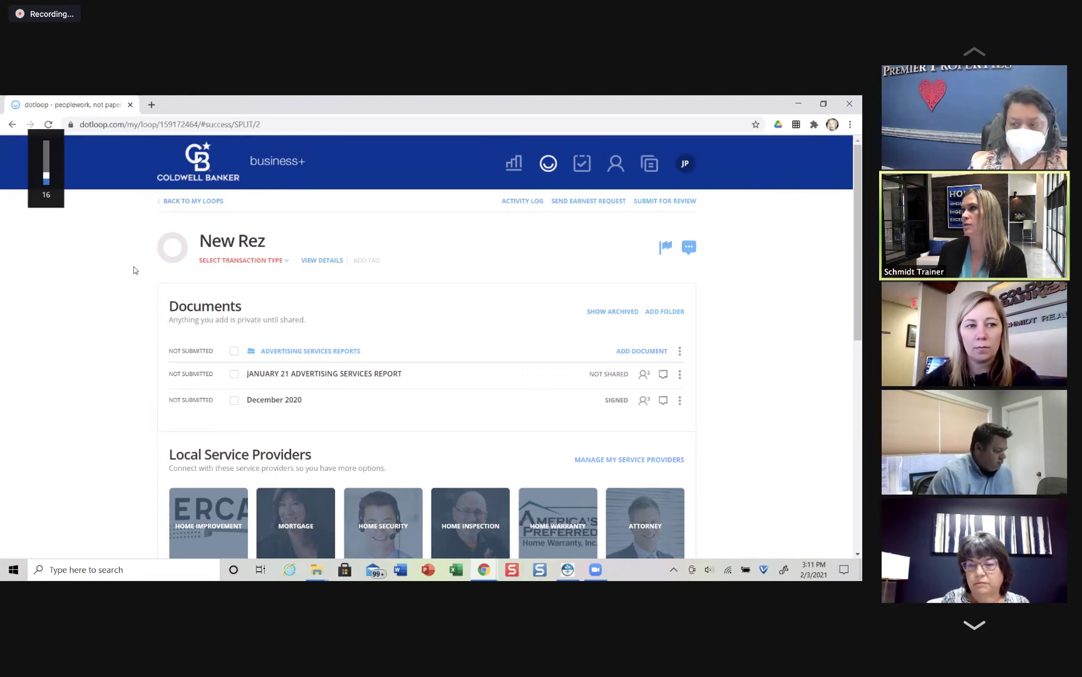
key("XF86AudioRaiseVolume")
key("XF86AudioRaiseVolume")
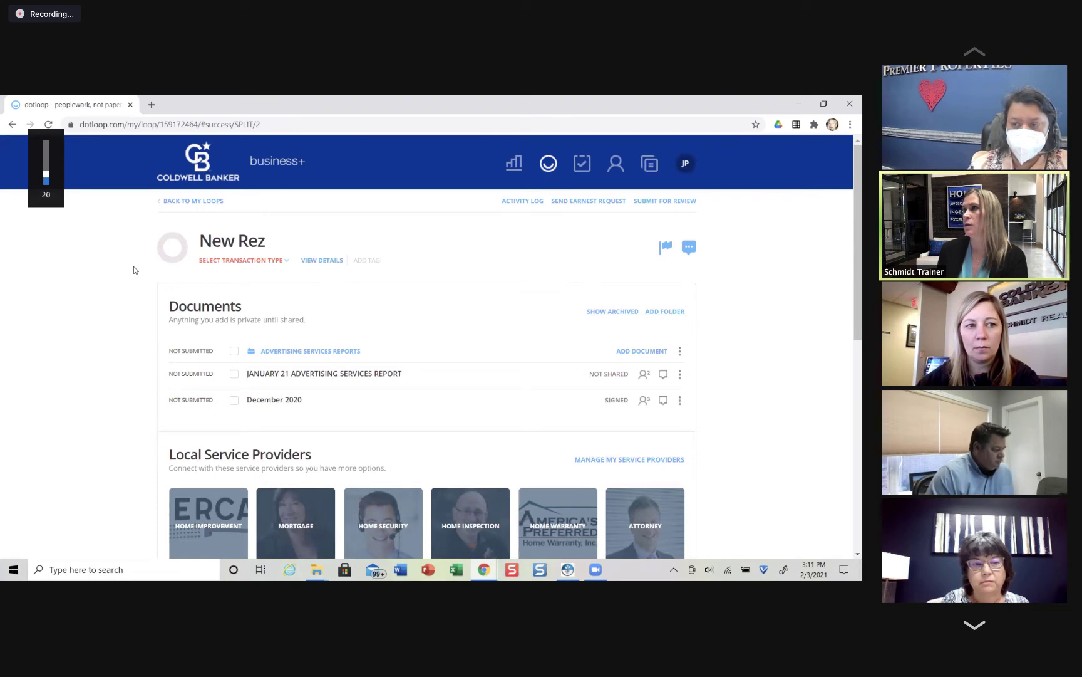
key("XF86AudioRaiseVolume")
key("XF86AudioRaiseVolume")
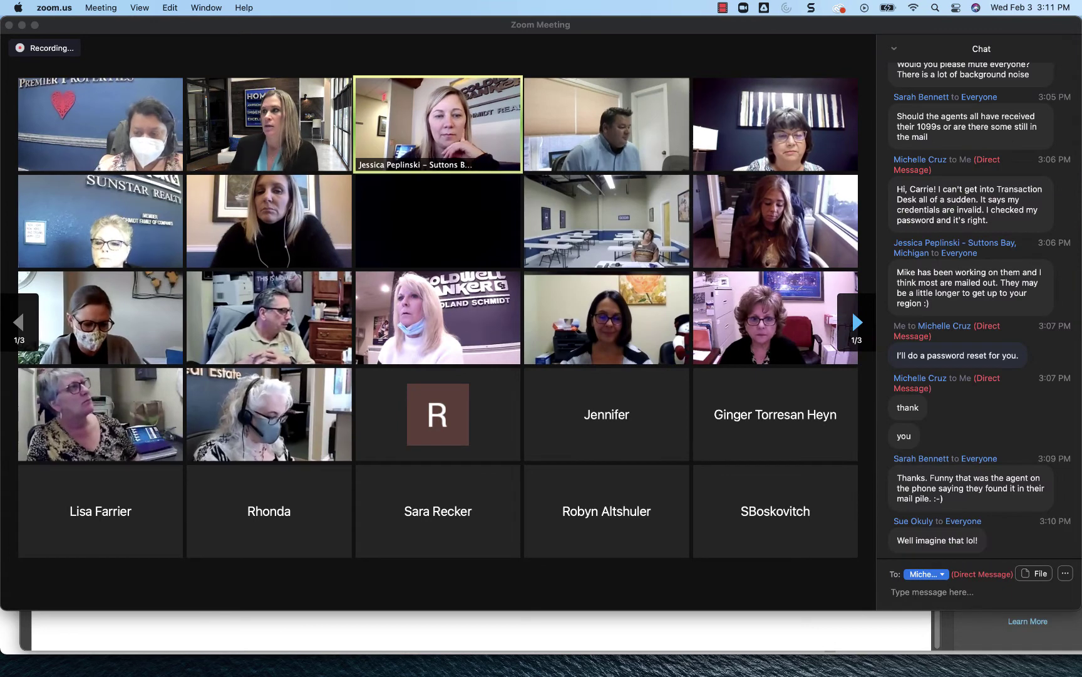
scroll(933, 513, "down", 1)
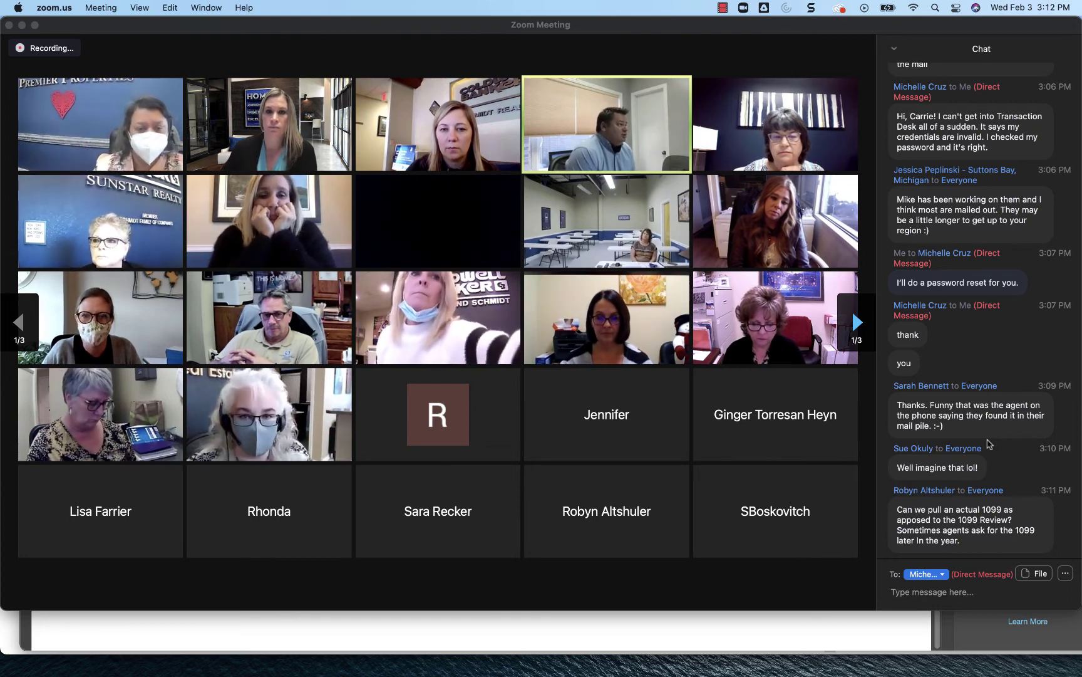
Step: Page through participant gallery pages 2/3 and 3/3, return to 1/3, and mute a participant
mouse_move(602, 123)
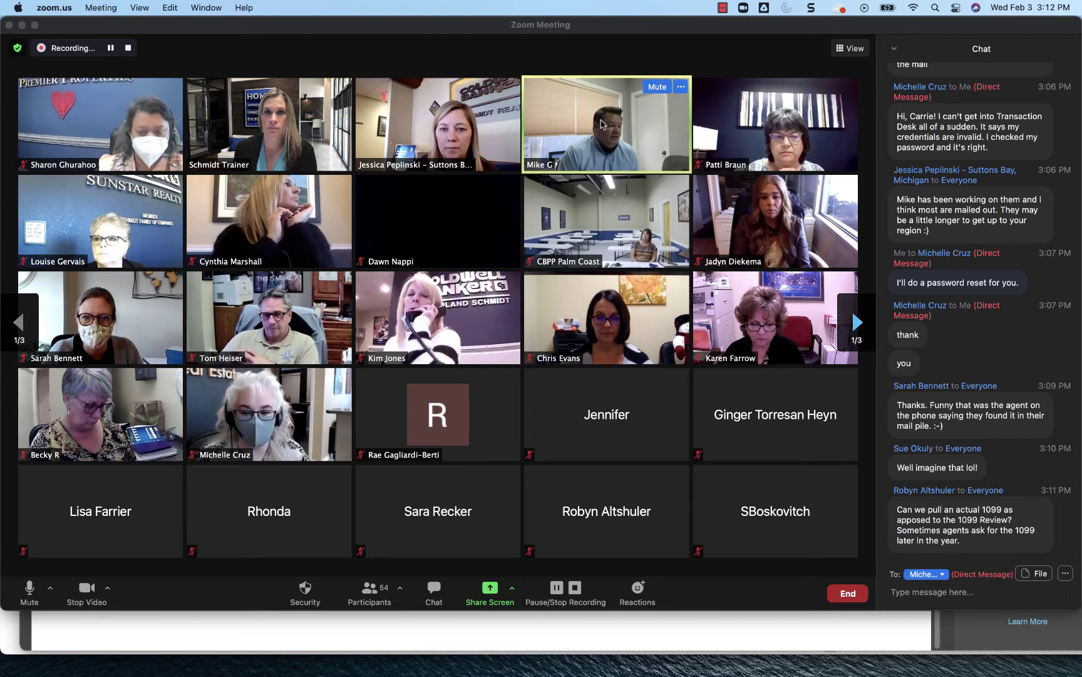
left_click(659, 89)
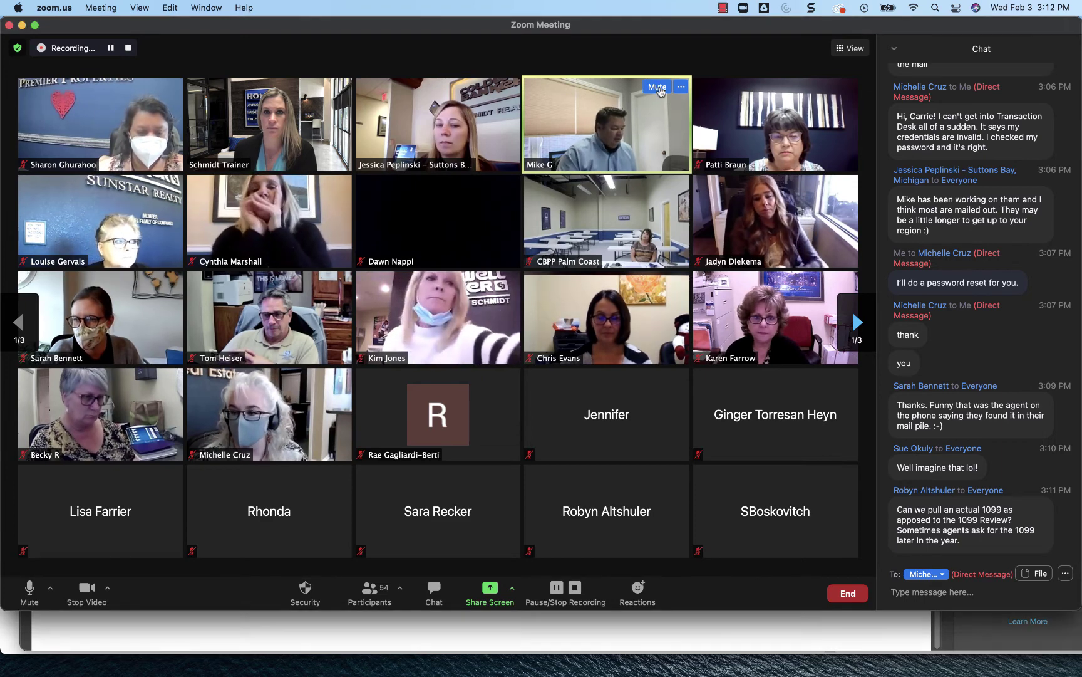
left_click(847, 318)
left_click(852, 320)
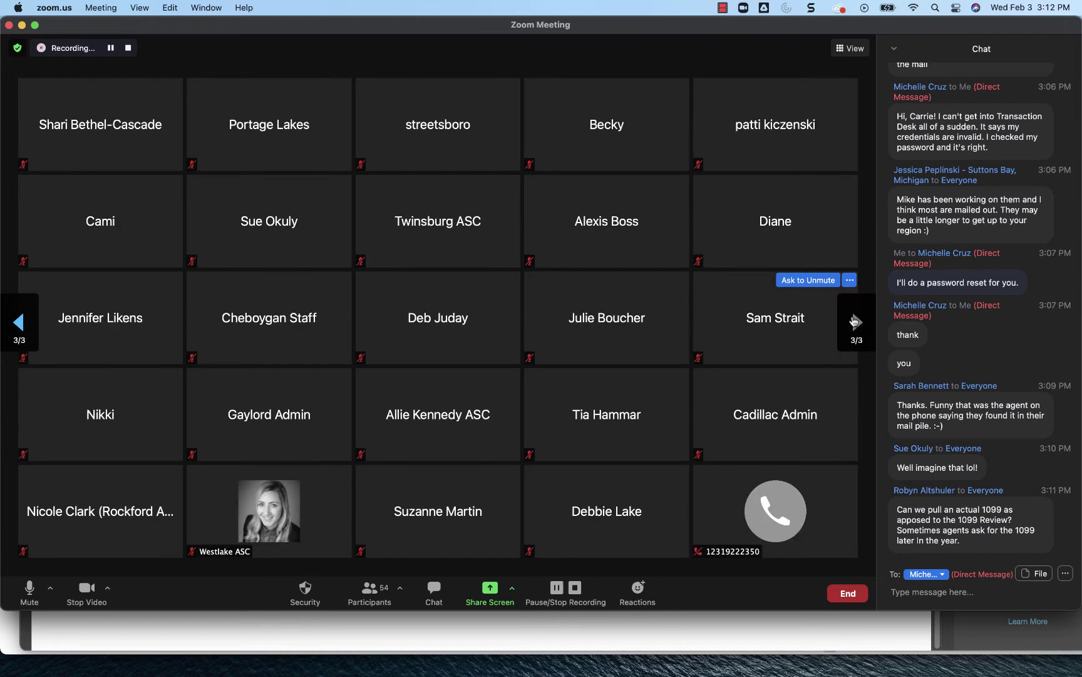
left_click(25, 323)
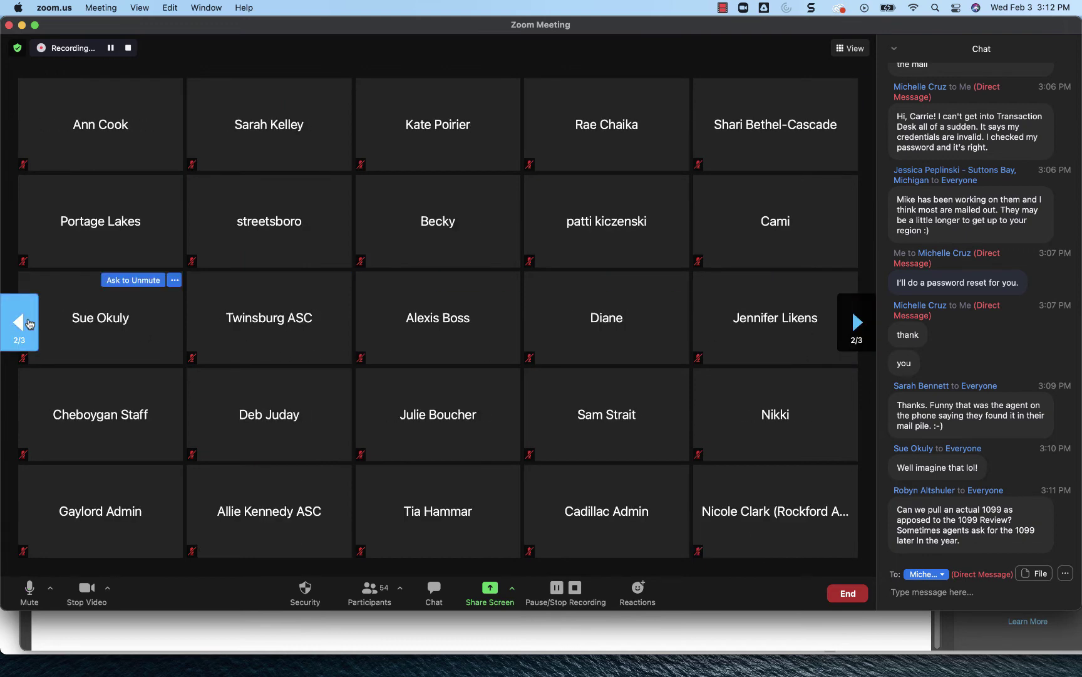
left_click(27, 322)
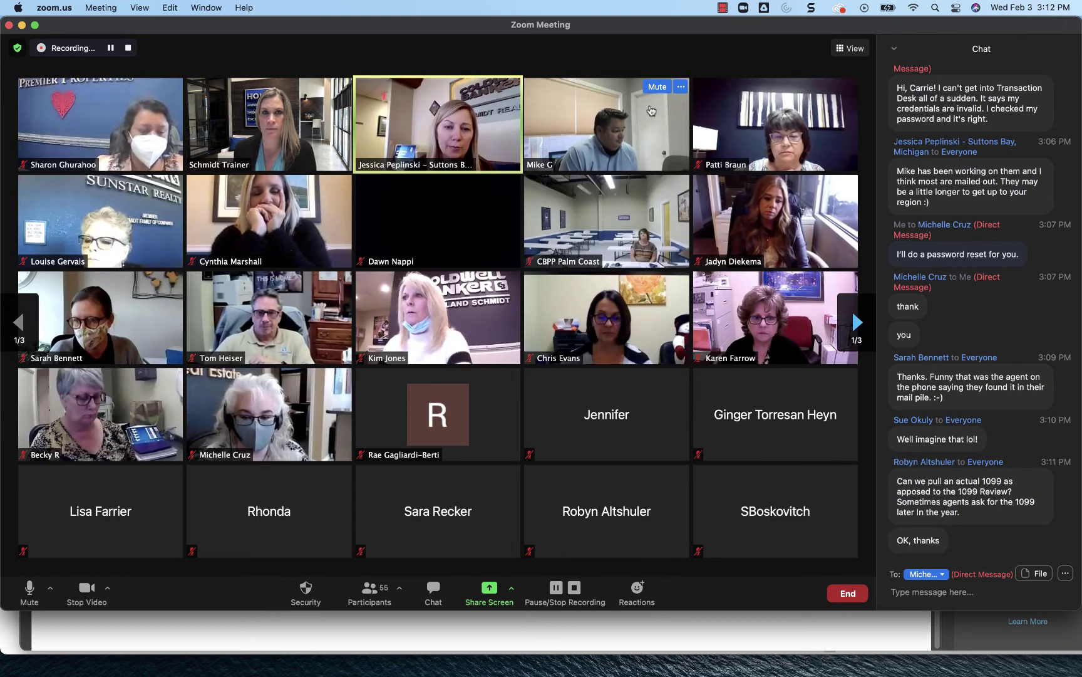
left_click(657, 88)
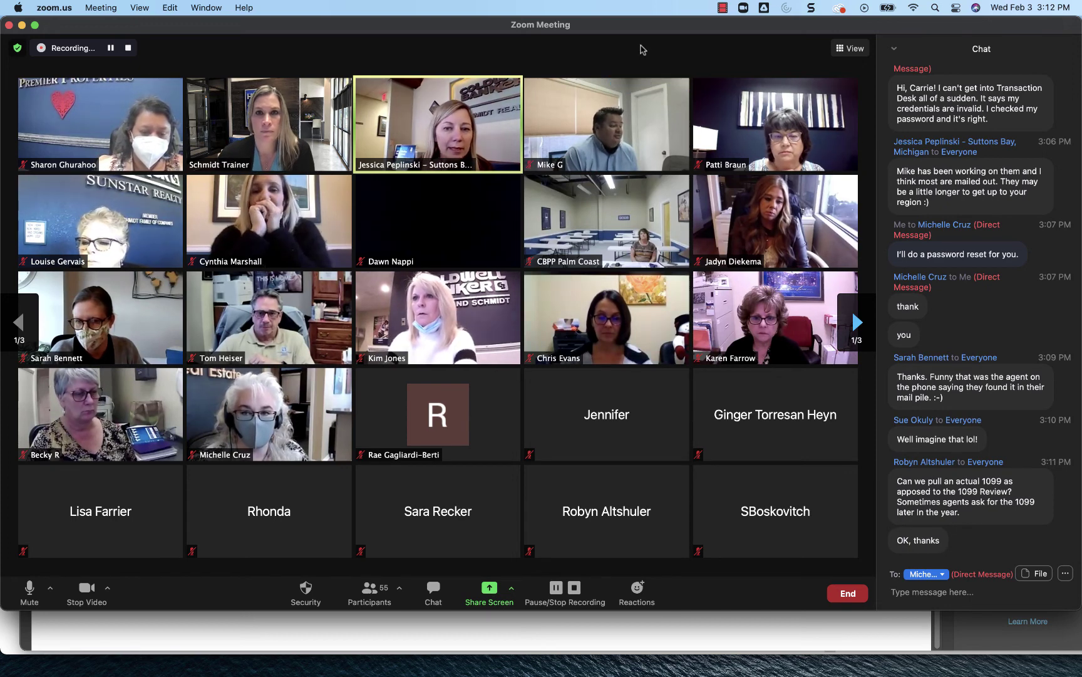
Step: End the Zoom meeting so the recording starts converting to mp4
mouse_move(639, 92)
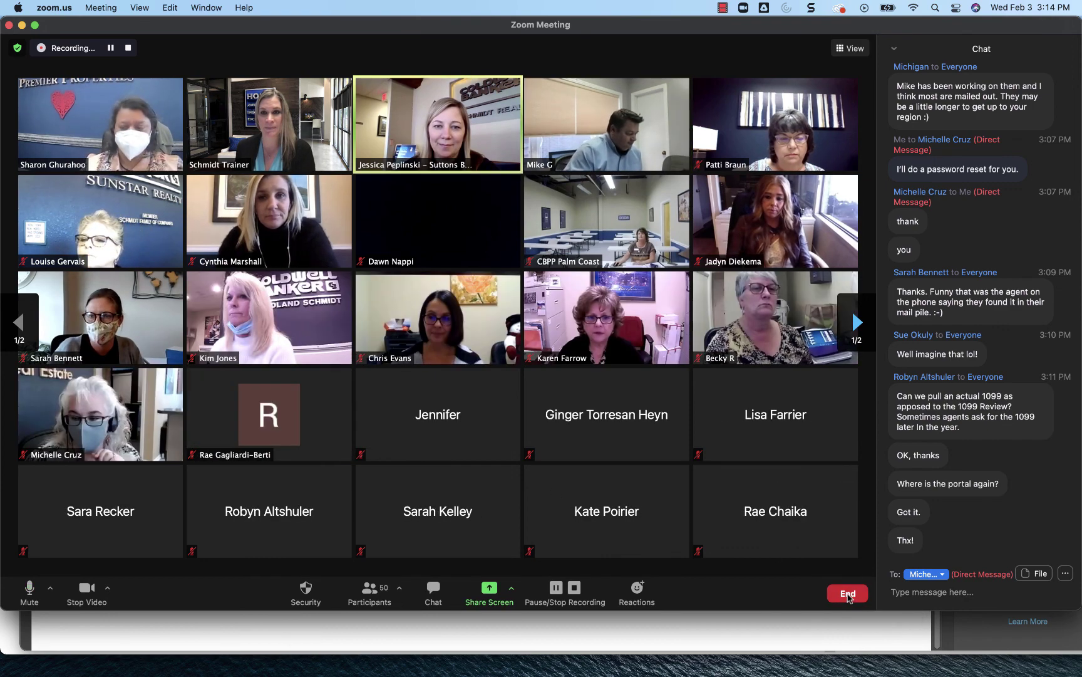
left_click(848, 593)
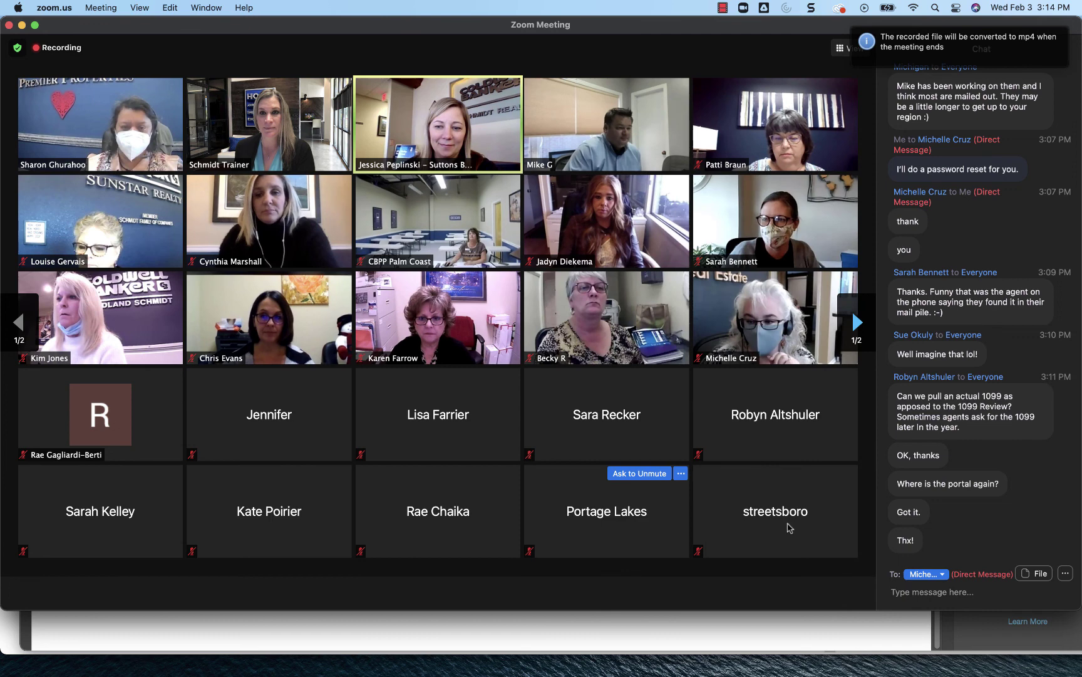